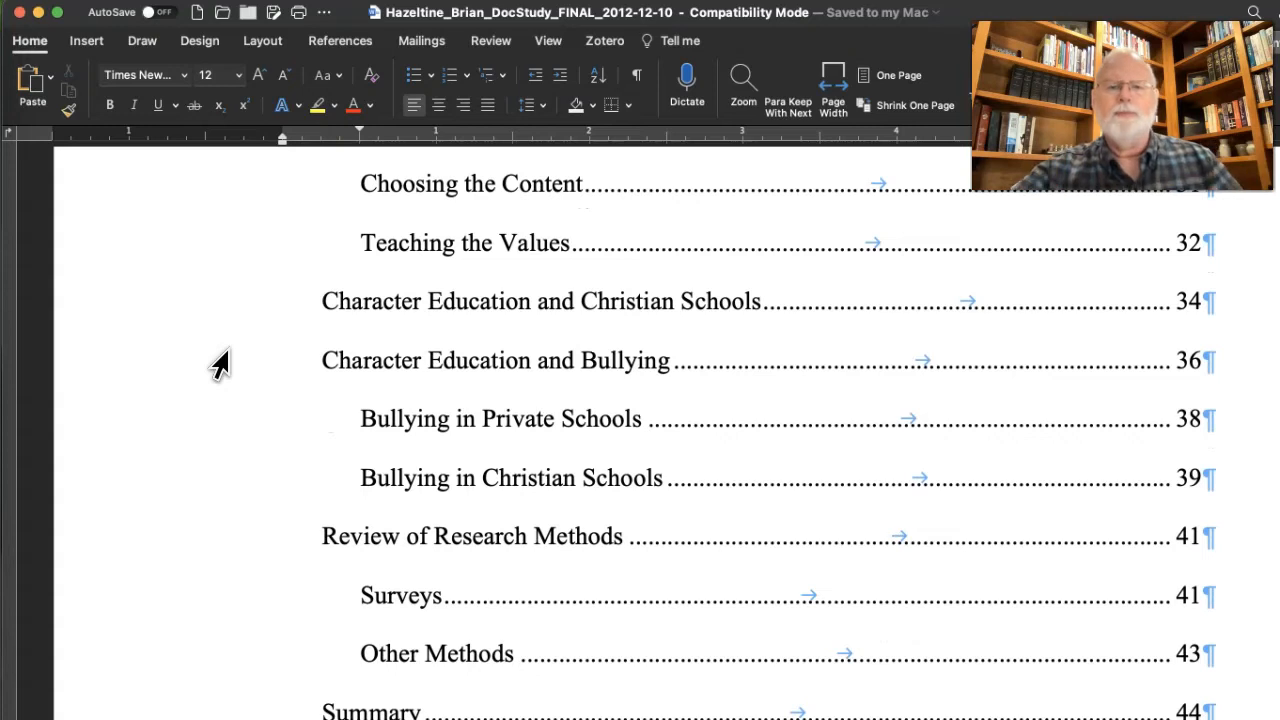
Place the cursor at the Section 1 entry in the table of contents and switch the document to Outline view
scroll(220, 362, "down", 3)
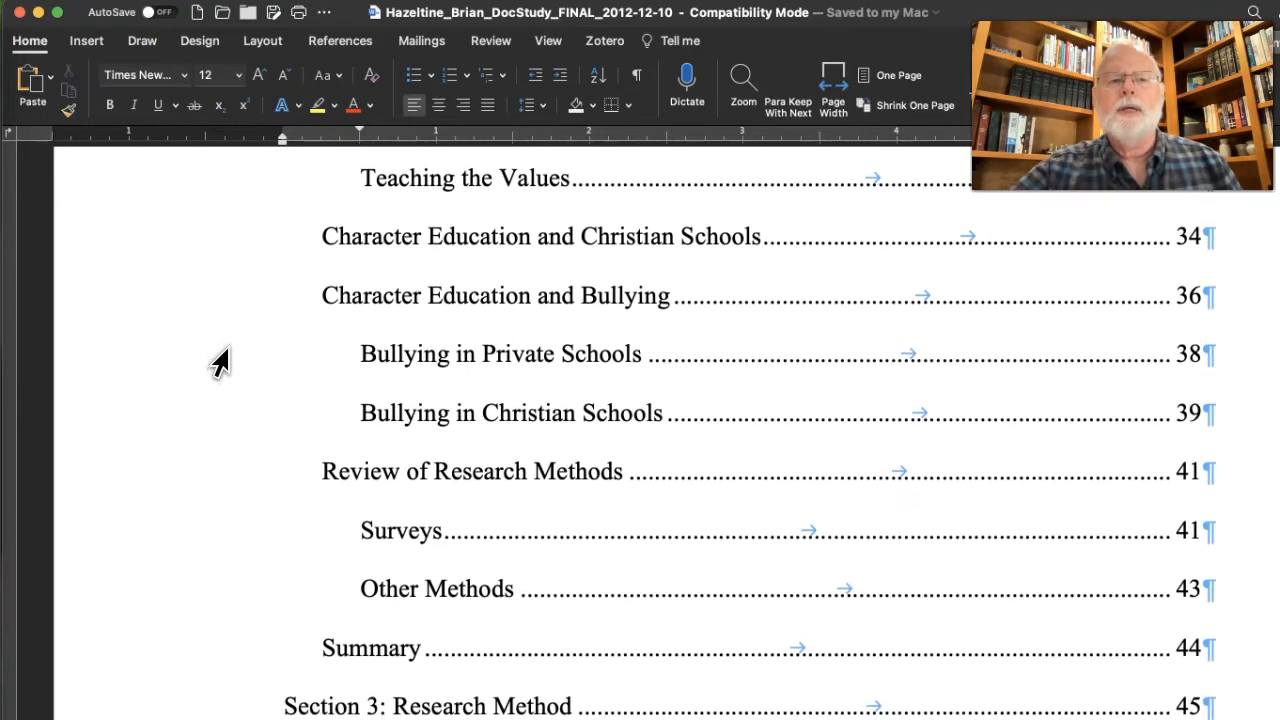
scroll(304, 413, "down", 3)
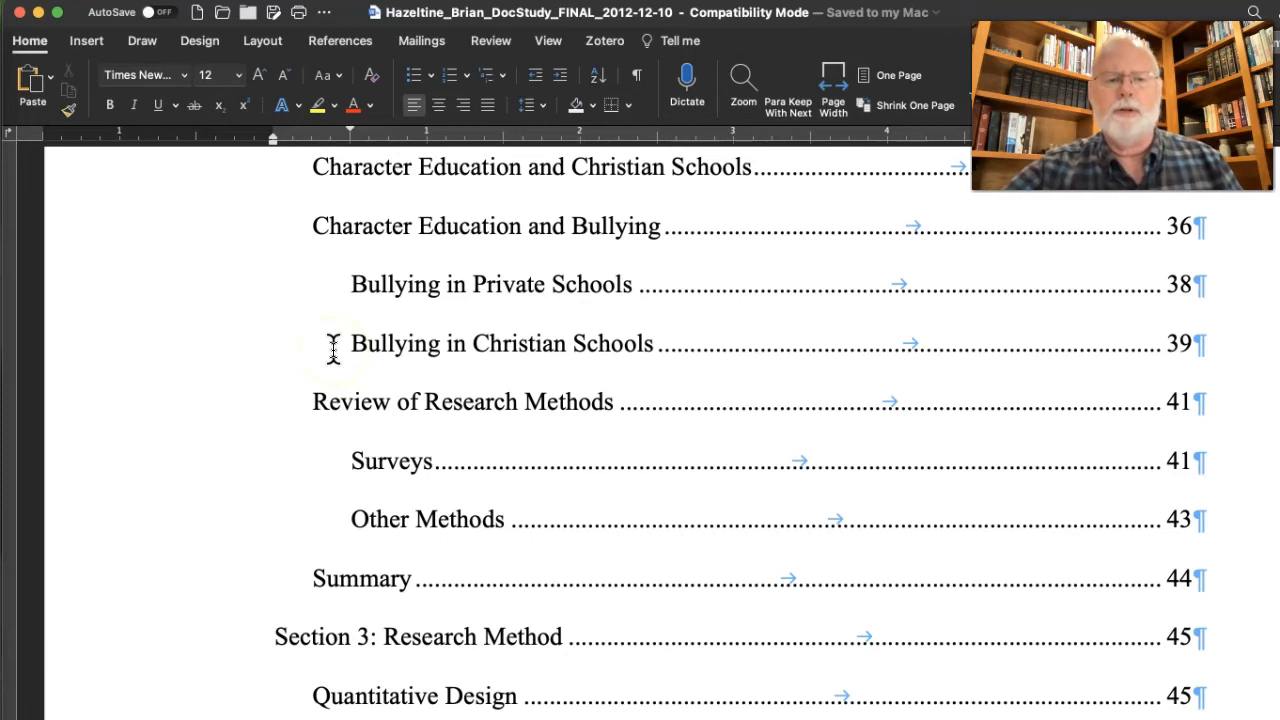
scroll(333, 348, "up", 15)
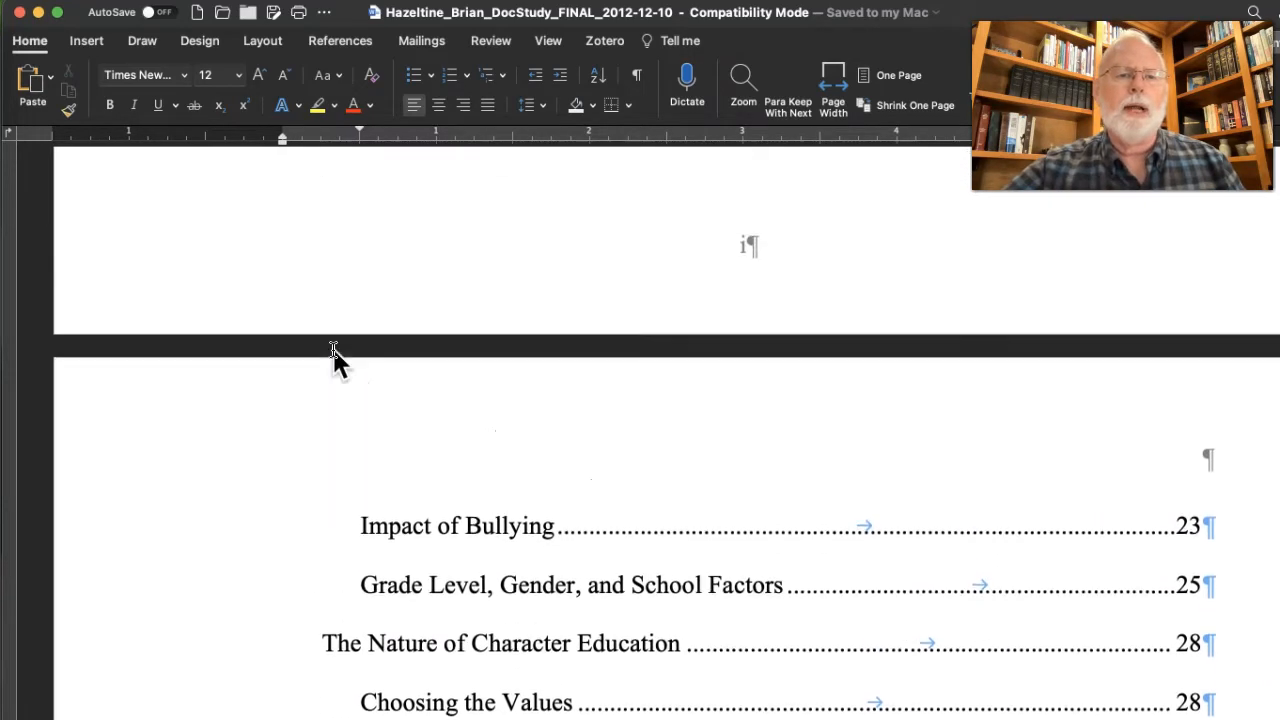
scroll(333, 348, "up", 15)
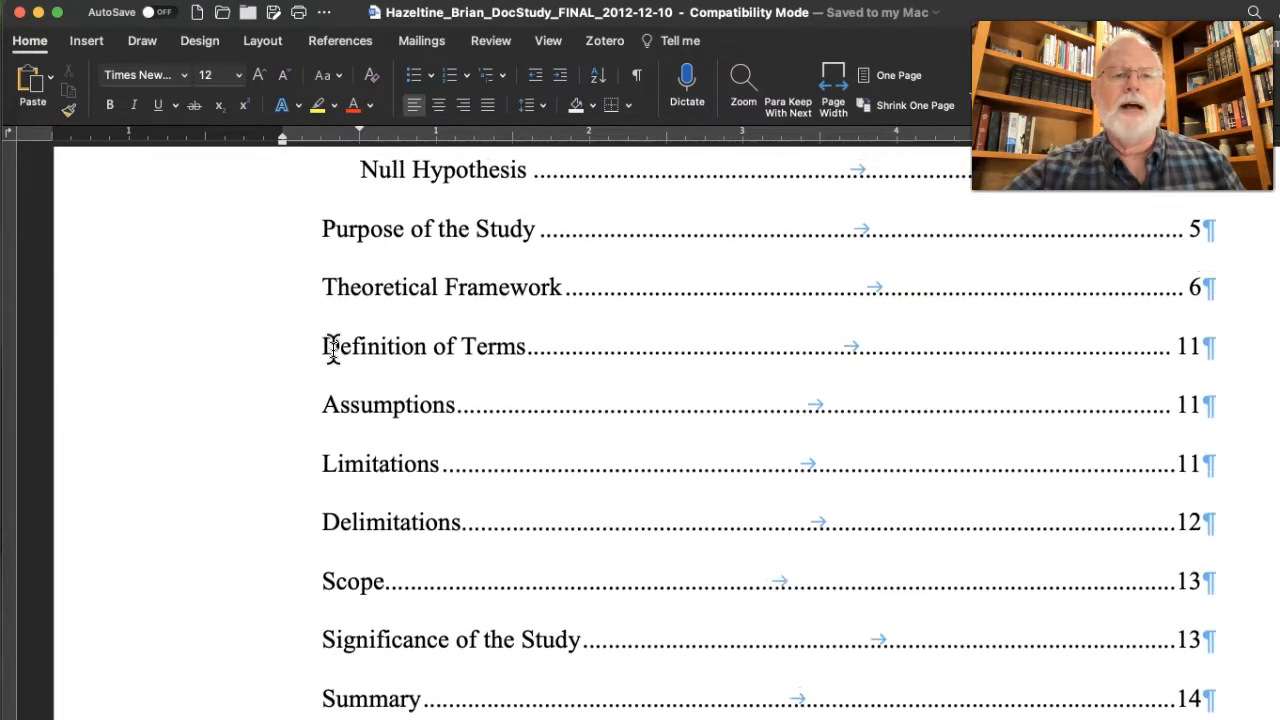
scroll(333, 348, "up", 5)
left_click(279, 305)
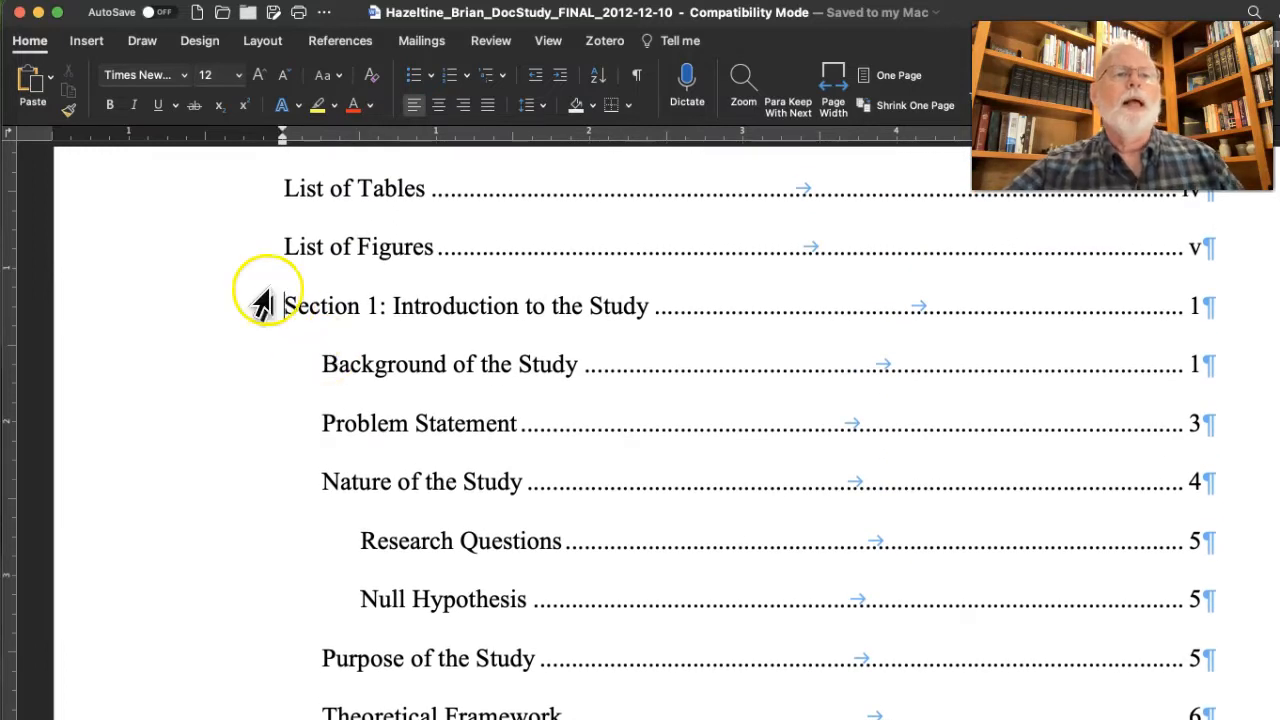
left_click(150, 5)
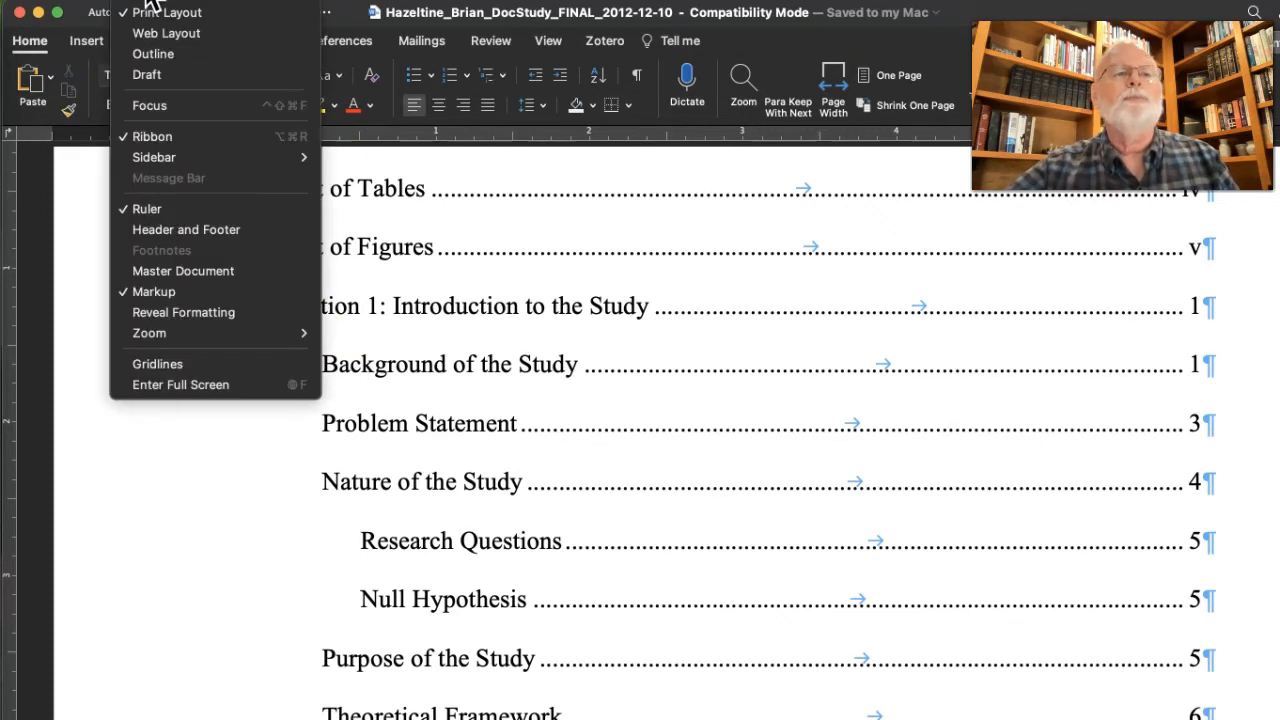
left_click(158, 55)
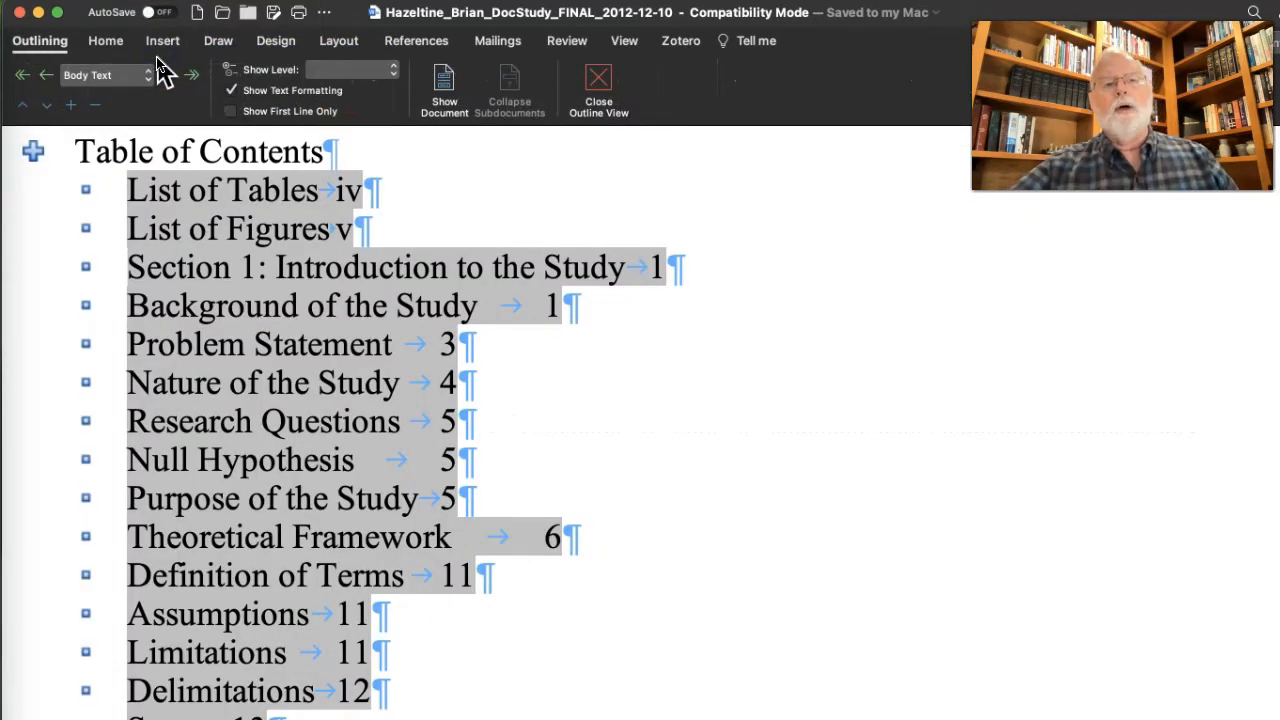
Follow the table of contents entry "Section 2: Literature Review" to its heading in the outline
scroll(578, 290, "down", 10)
scroll(578, 292, "down", 18)
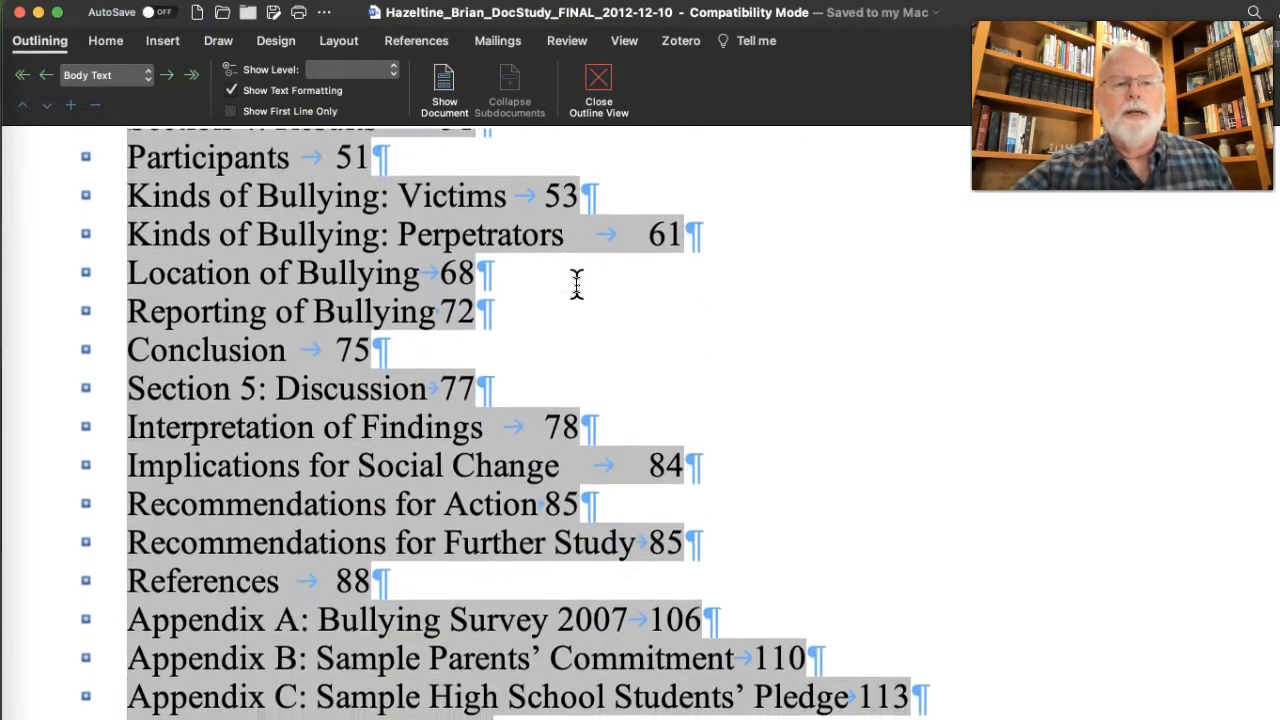
scroll(577, 288, "down", 20)
scroll(578, 290, "down", 8)
scroll(577, 285, "up", 15)
scroll(577, 285, "up", 10)
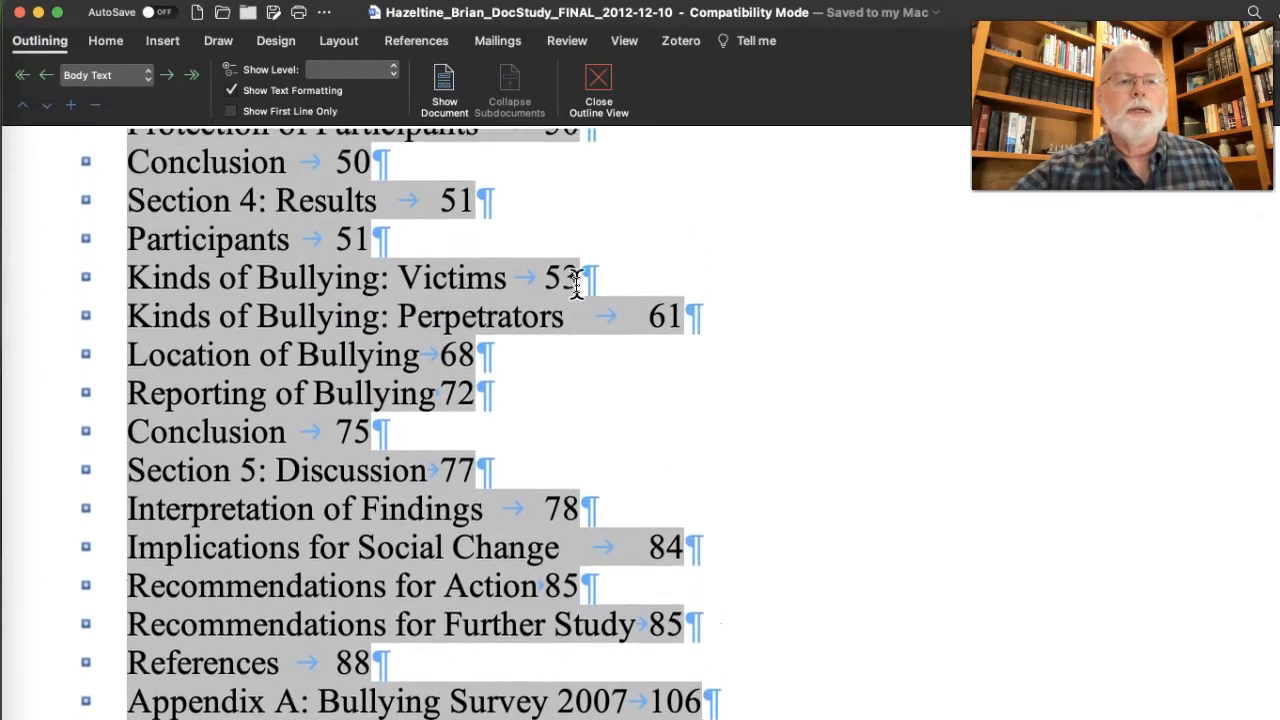
scroll(577, 285, "up", 10)
scroll(577, 288, "up", 8)
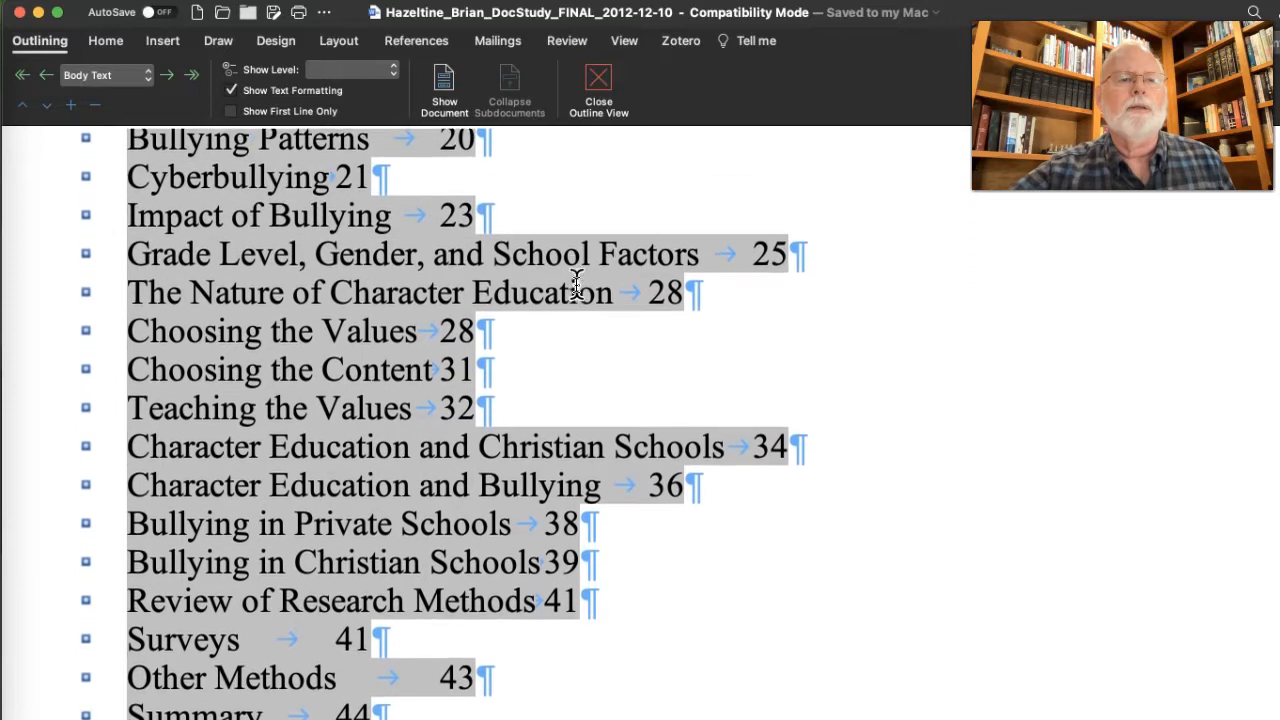
scroll(577, 285, "up", 8)
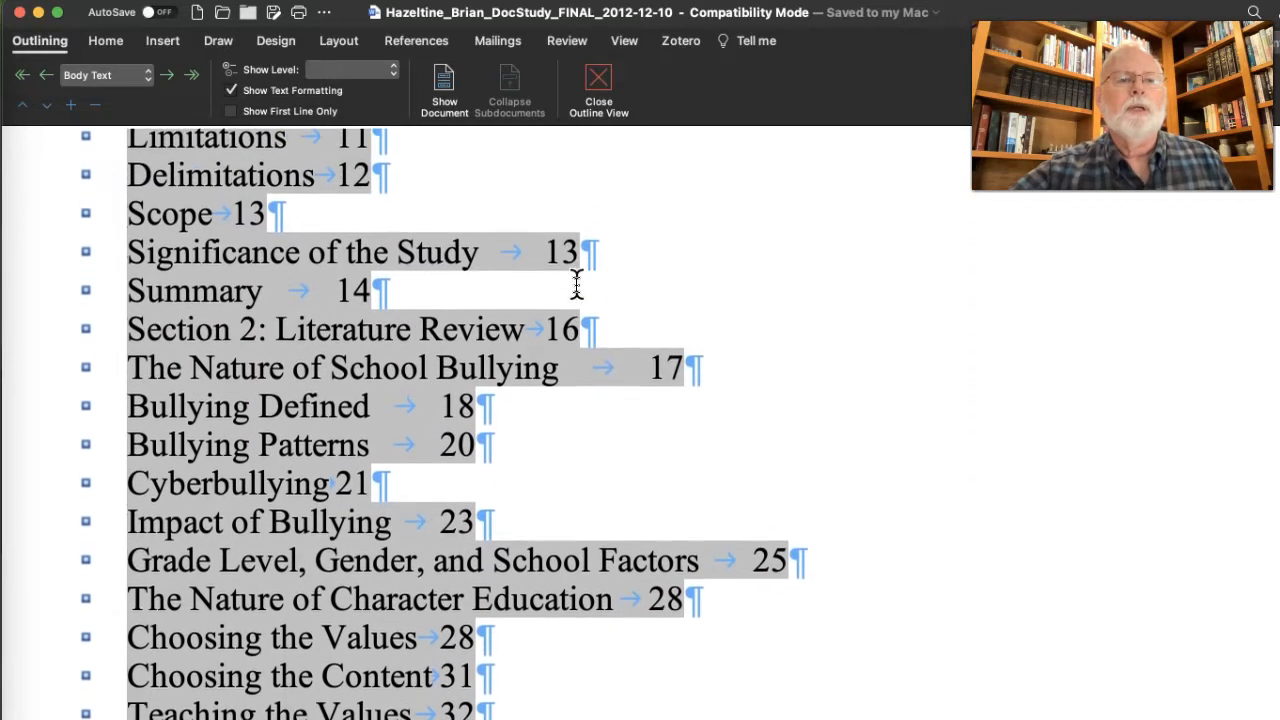
scroll(575, 282, "up", 2)
left_click(286, 358)
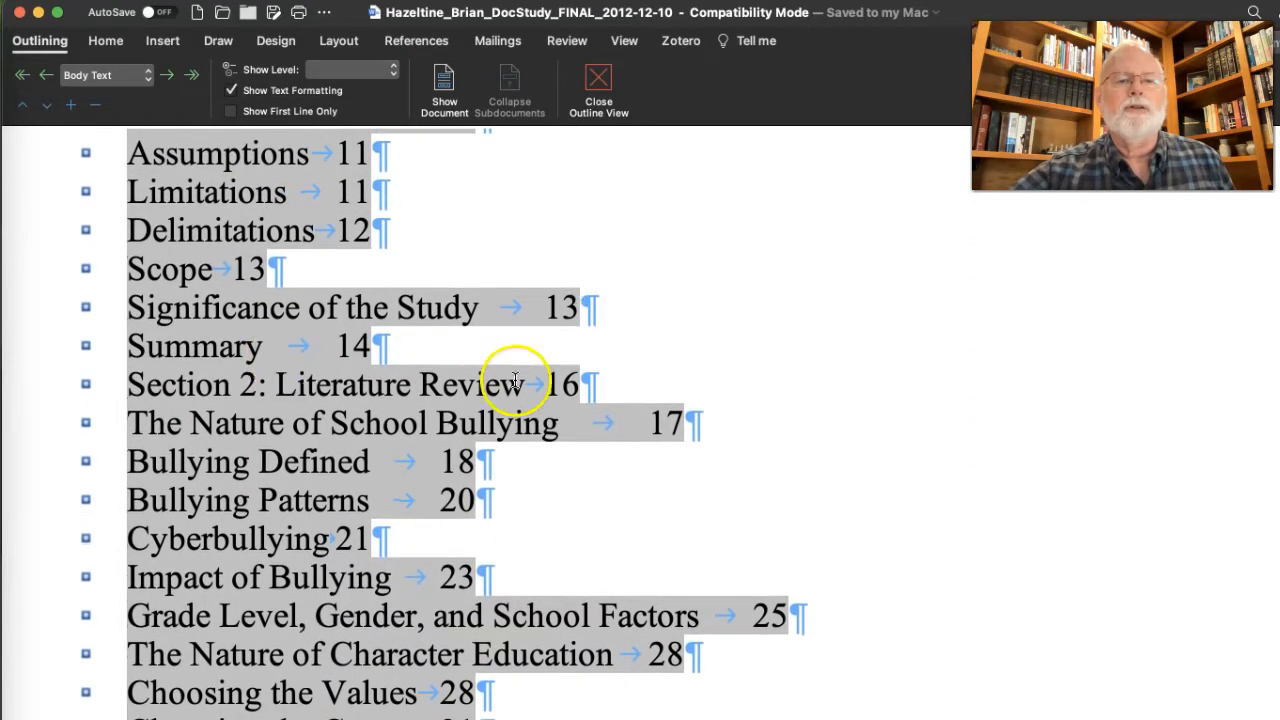
left_click(561, 385)
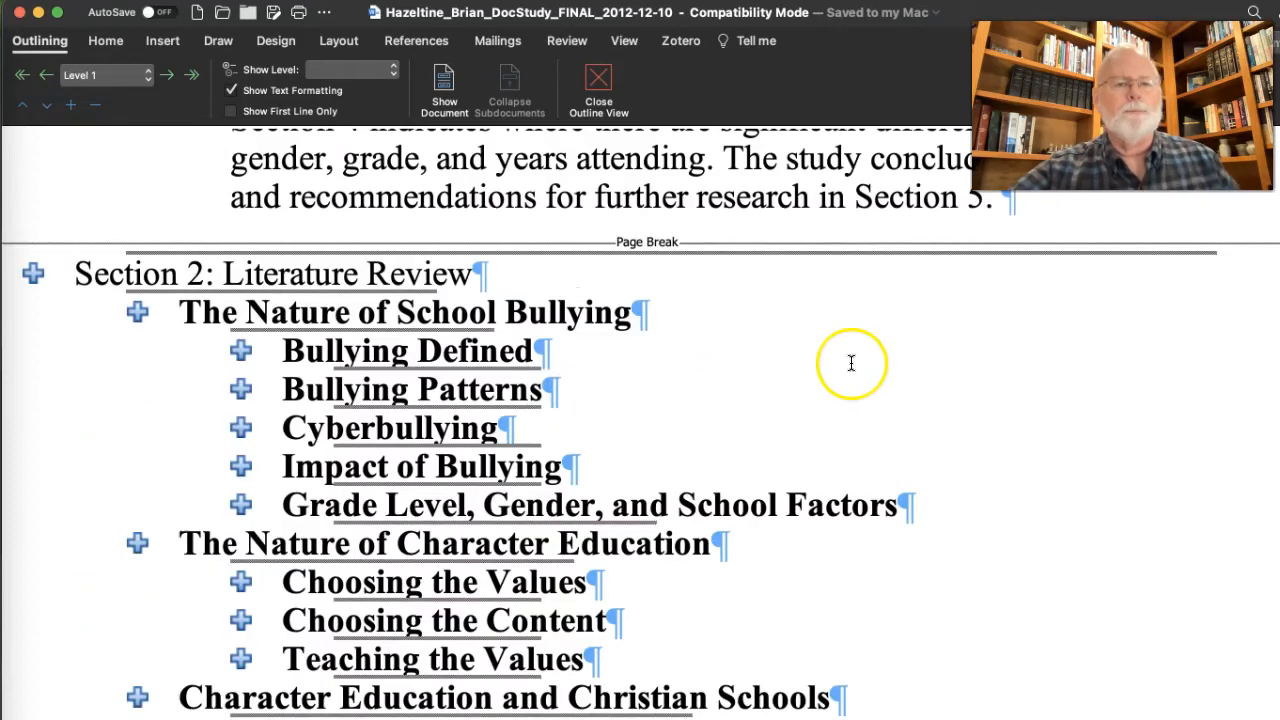
Move the heading "Character Education and Bullying" with its subheadings above "Character Education and Christian Schools" in Section 2
scroll(850, 362, "down", 3)
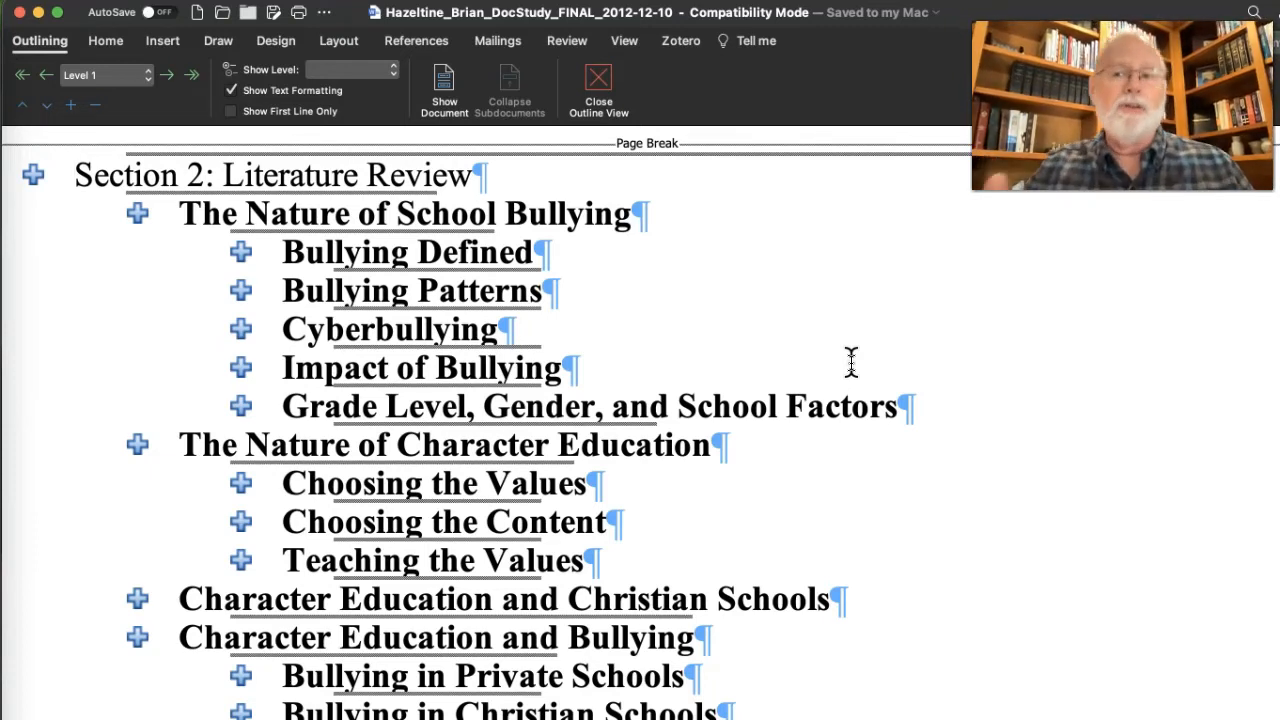
scroll(851, 362, "down", 5)
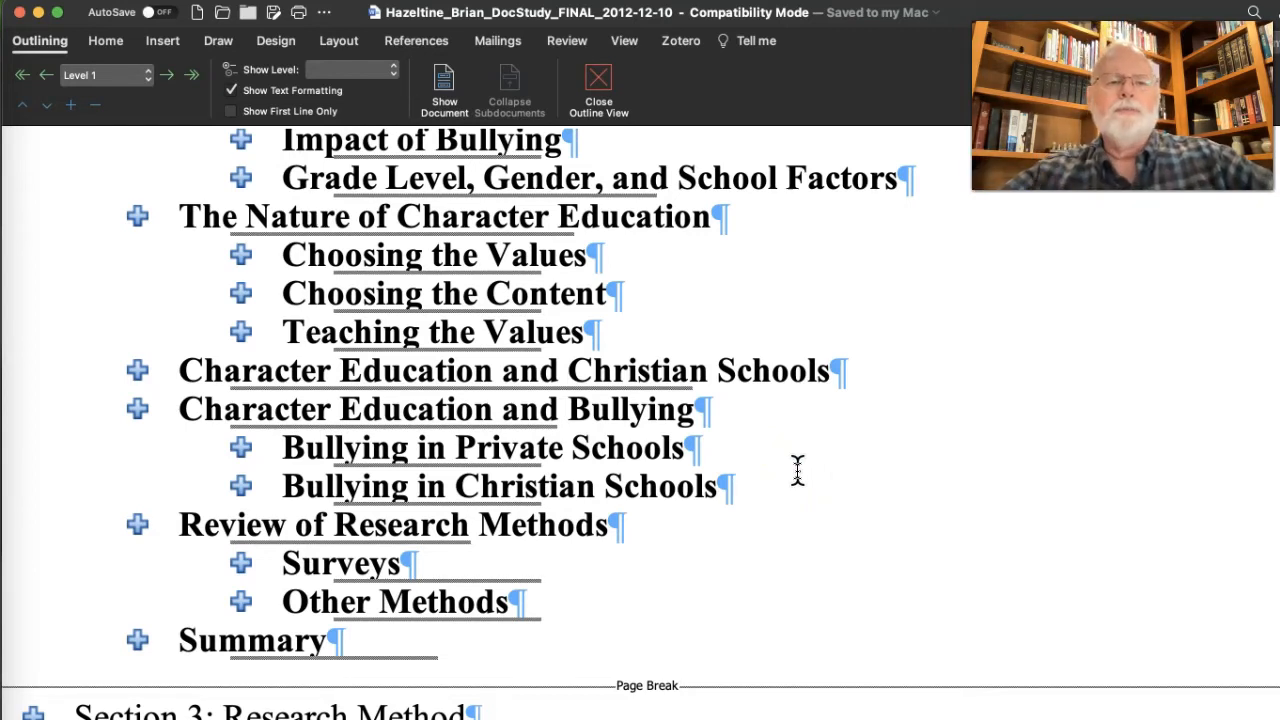
left_click(138, 412)
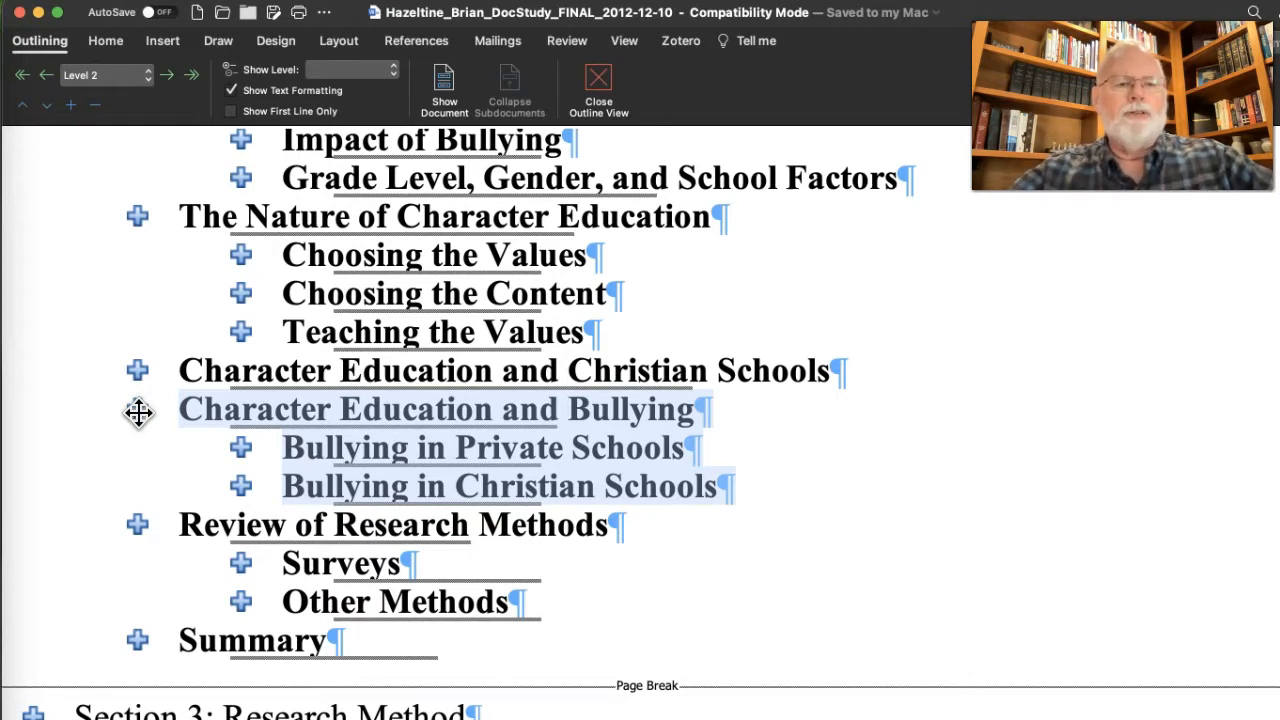
left_click_drag(138, 412, 129, 371)
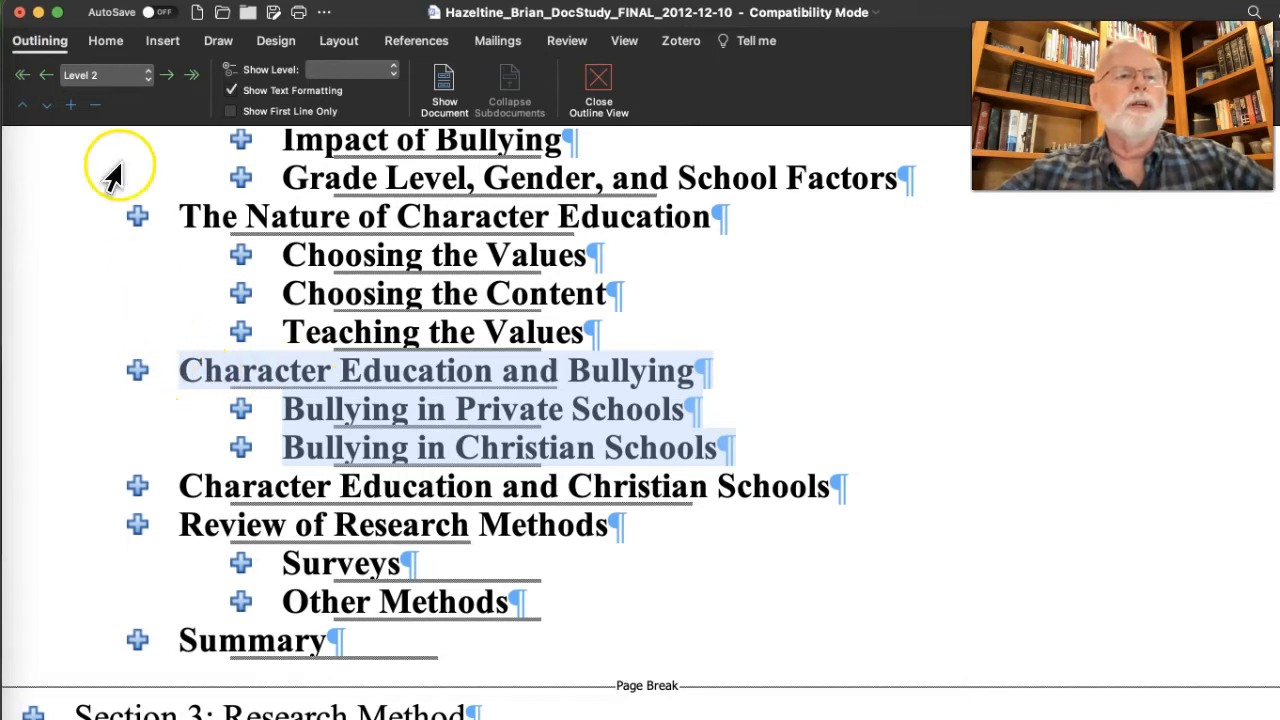
Expand the "Character Education and Bullying" heading and examine the body text under it and its subheadings
left_click(72, 107)
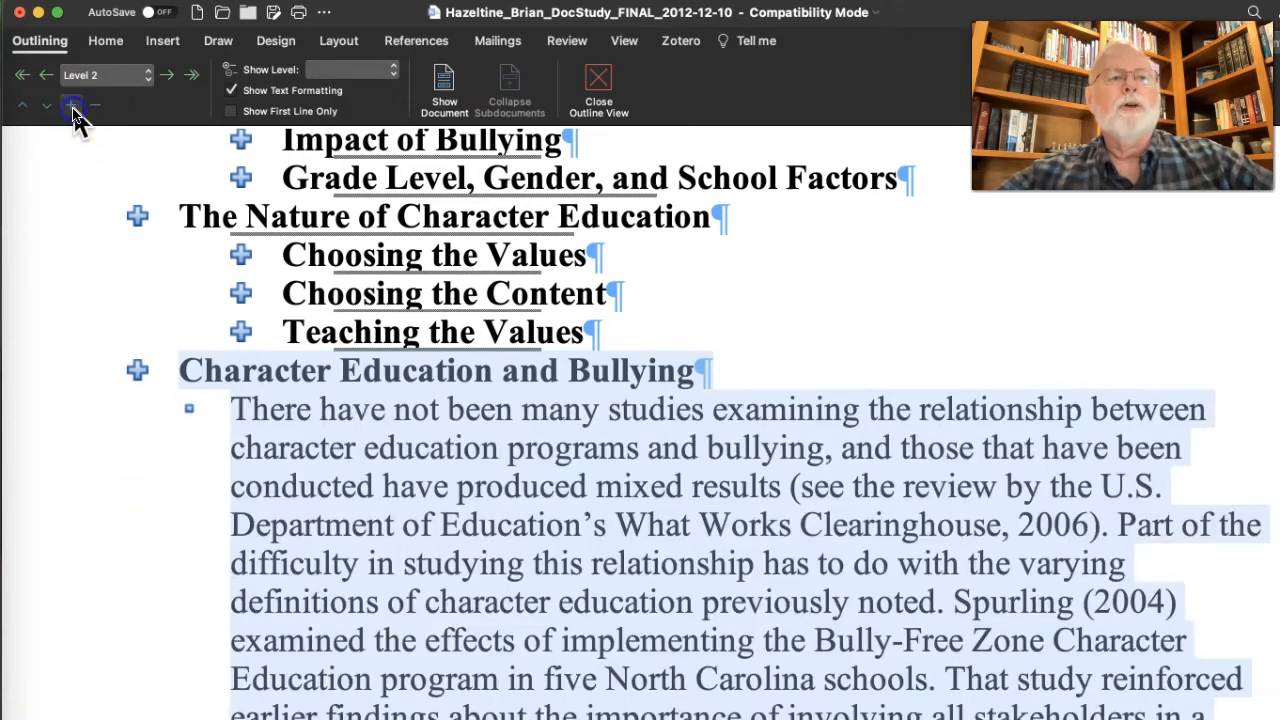
scroll(103, 375, "down", 5)
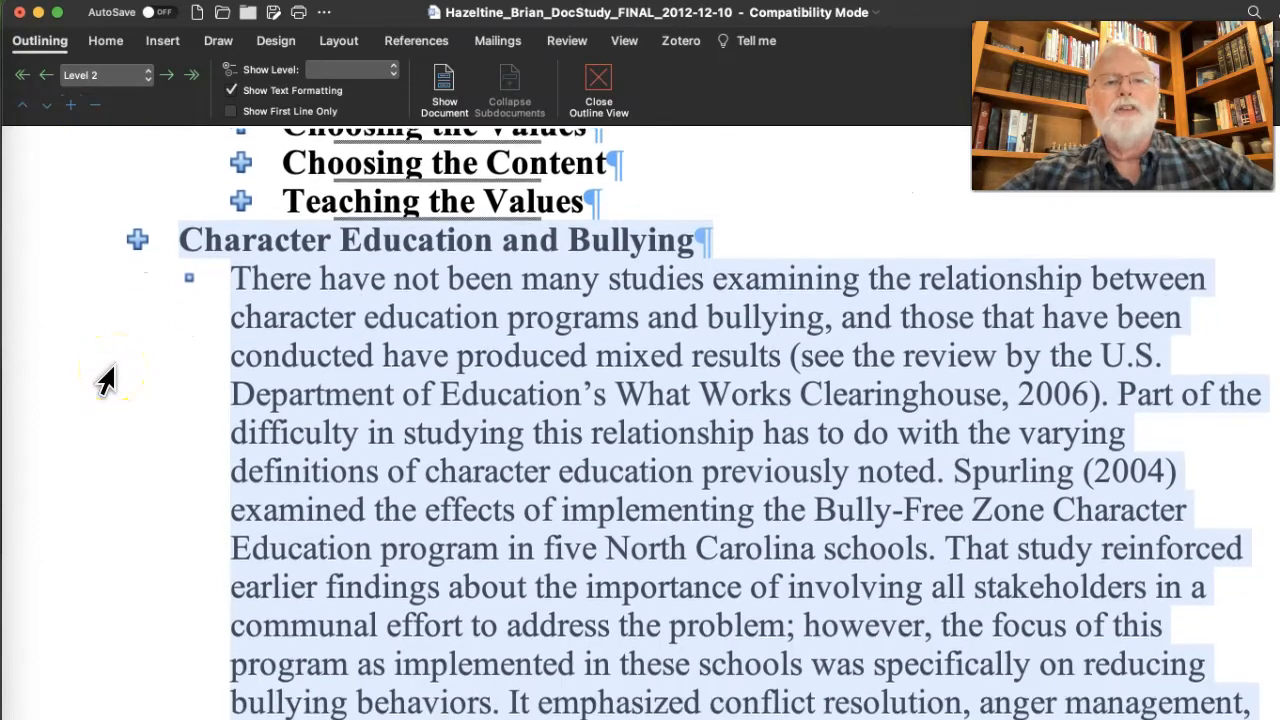
scroll(105, 378, "down", 10)
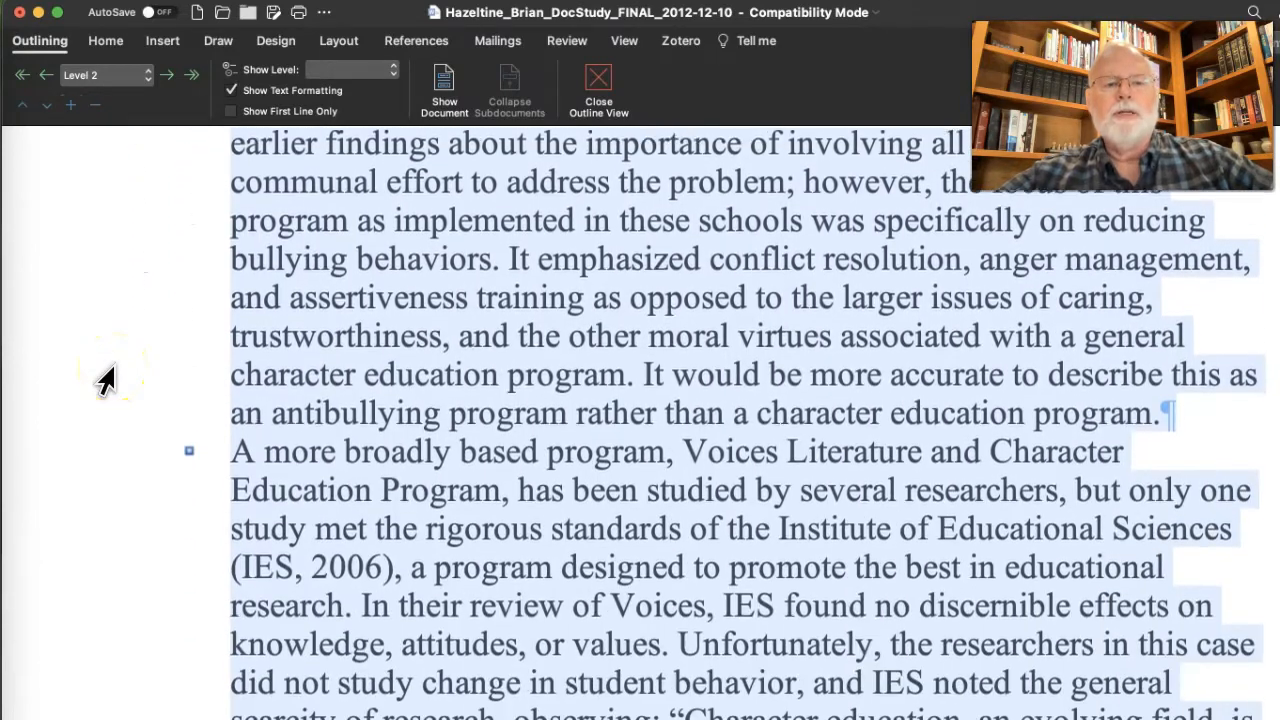
scroll(105, 380, "up", 10)
scroll(105, 380, "down", 20)
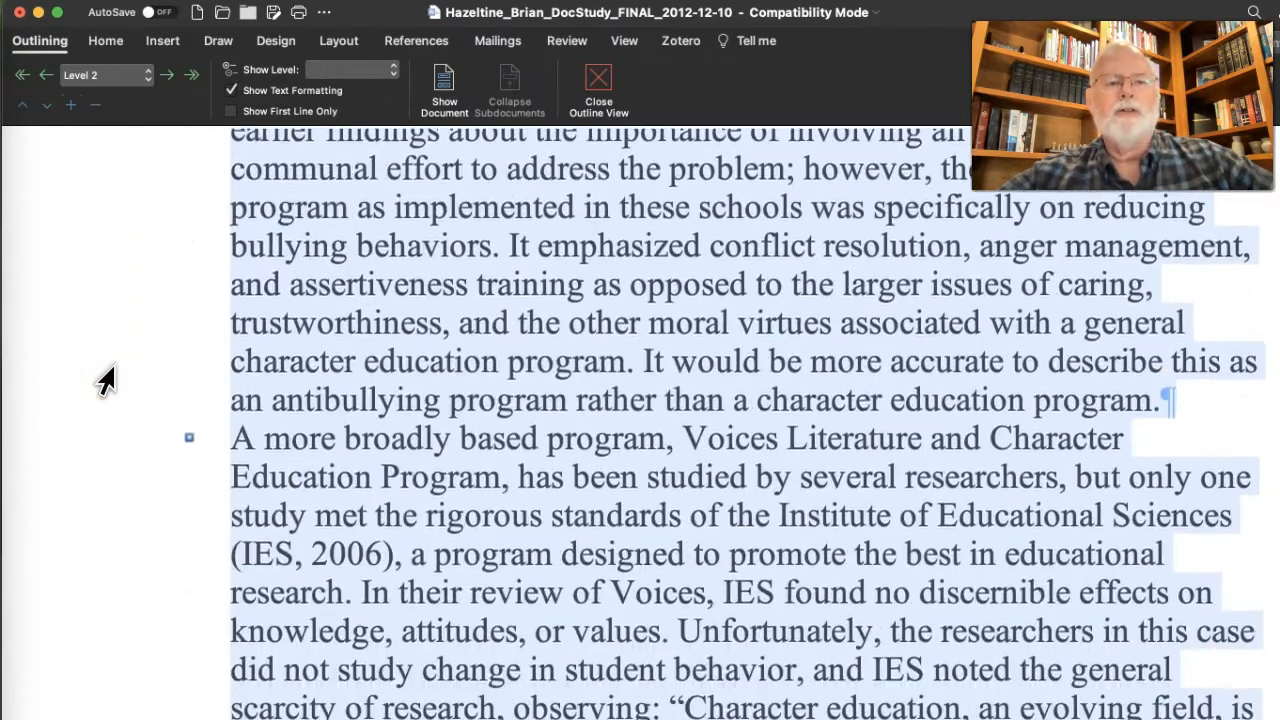
scroll(105, 380, "down", 20)
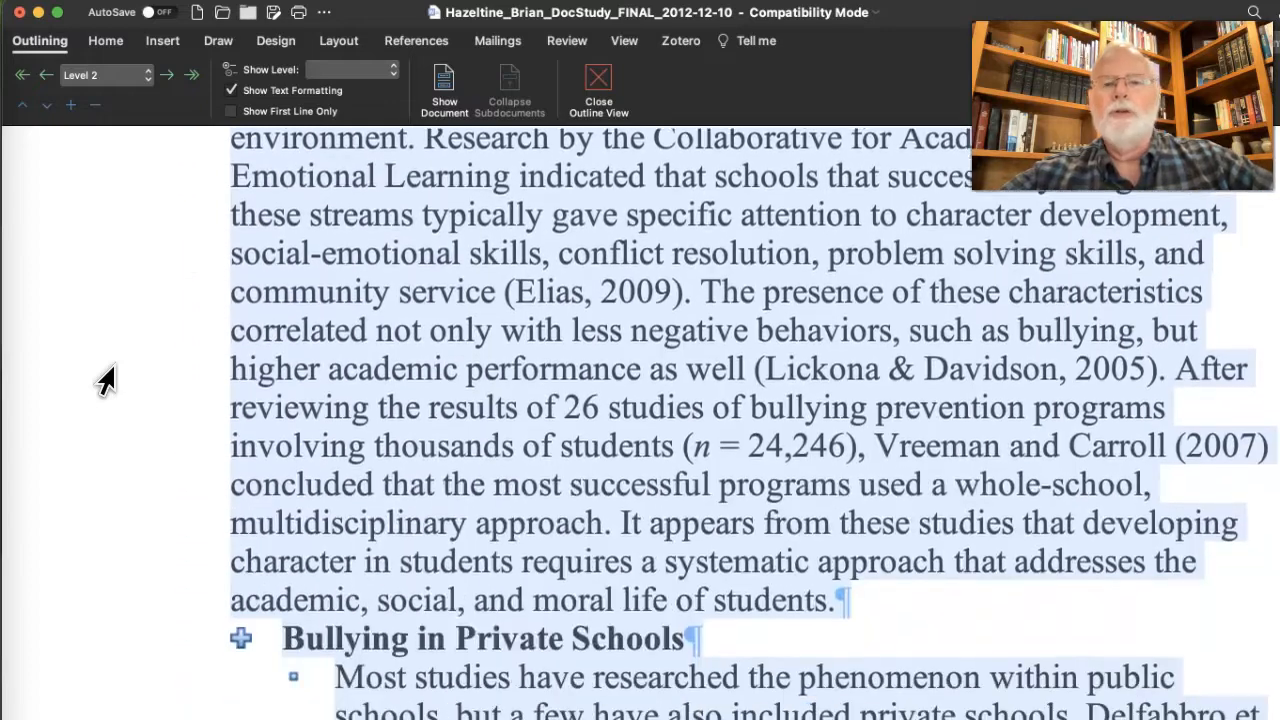
scroll(105, 380, "down", 5)
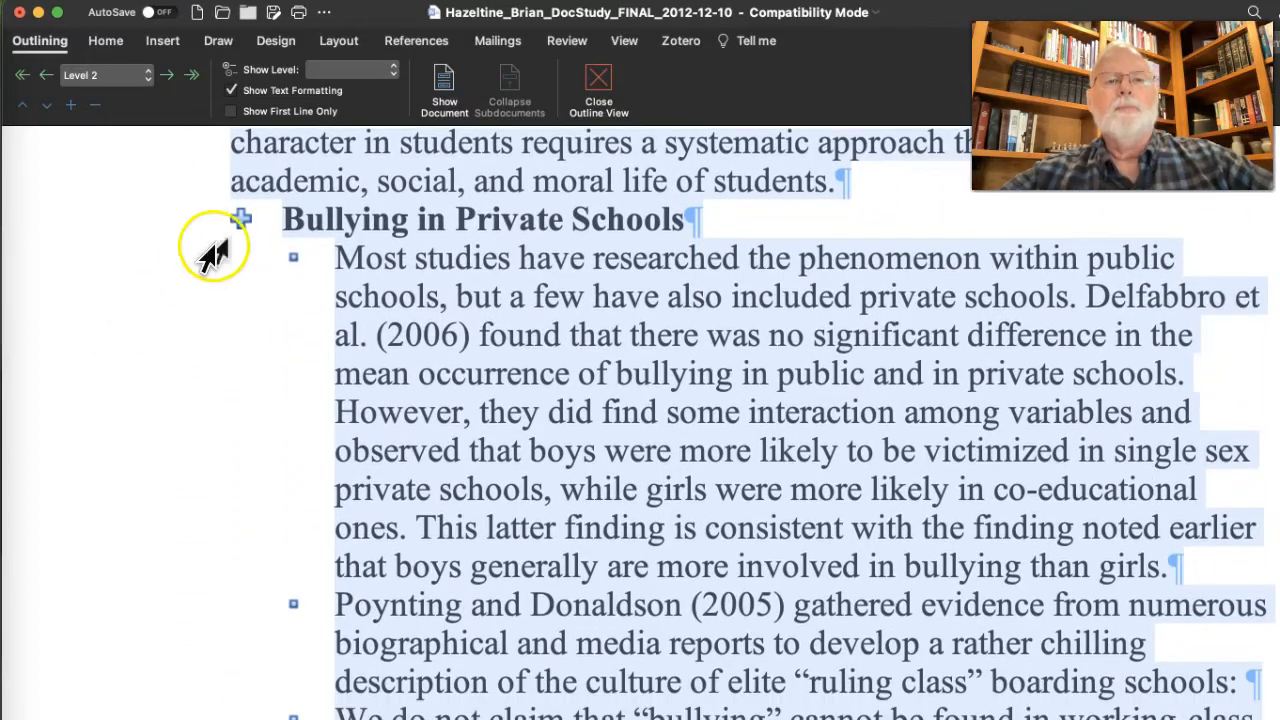
scroll(200, 352, "down", 19)
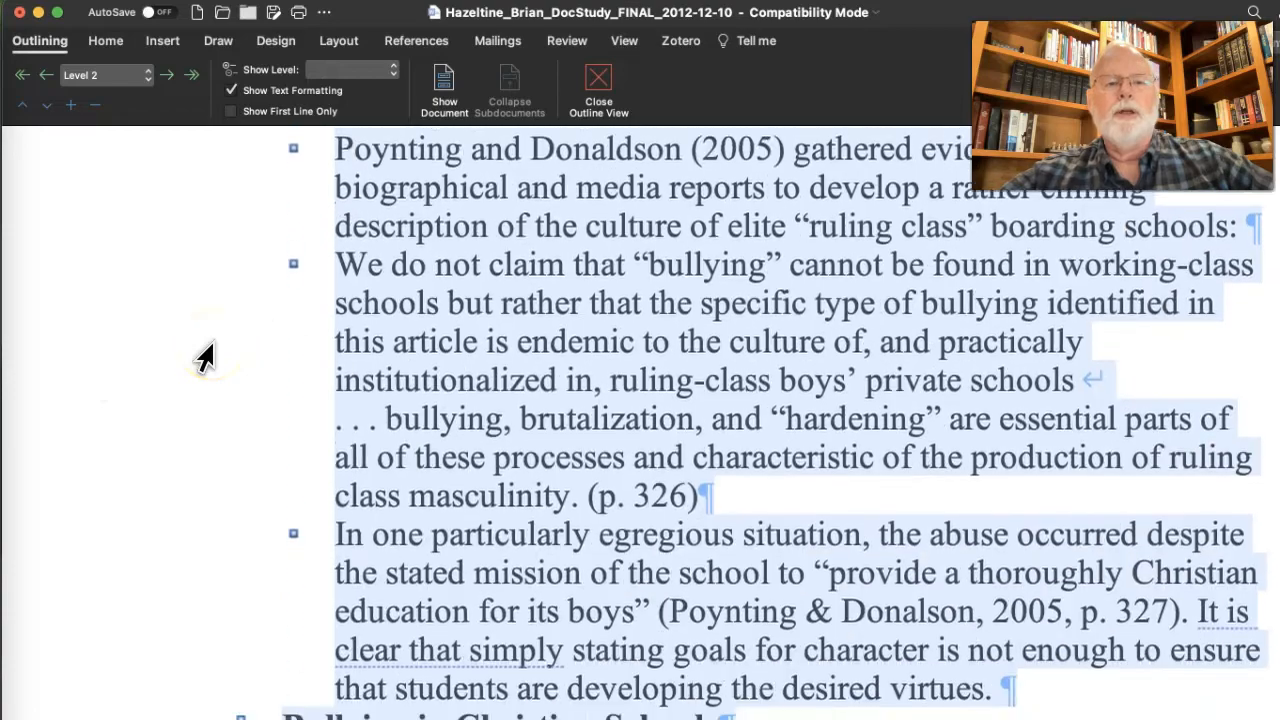
scroll(203, 355, "down", 10)
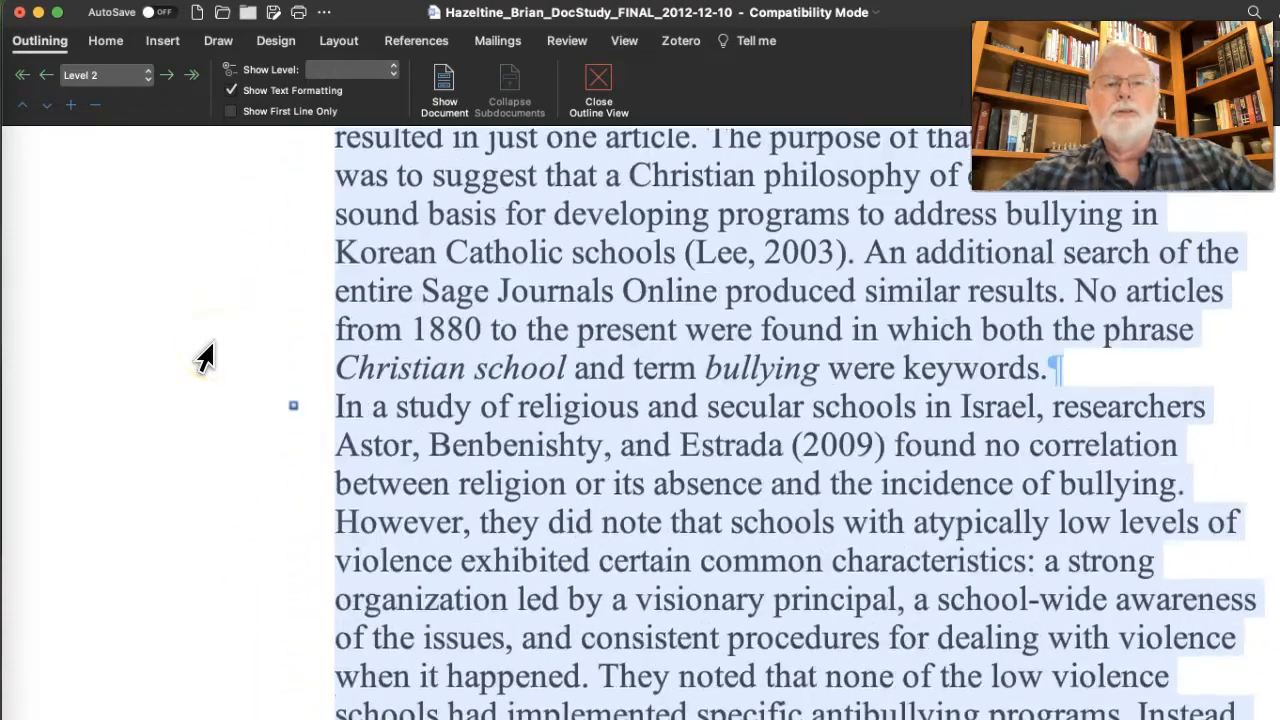
scroll(203, 357, "down", 20)
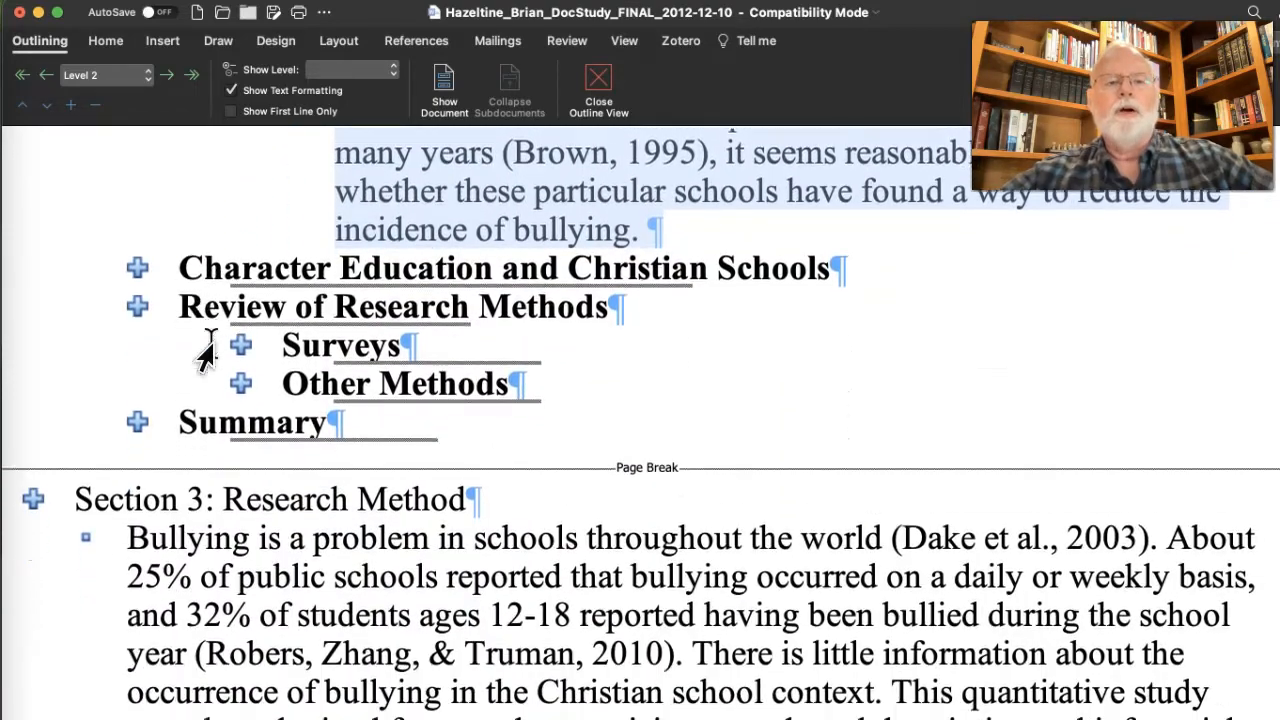
Expand the "Character Education and Christian Schools" heading and examine its body text
scroll(205, 350, "down", 1)
left_click(138, 236)
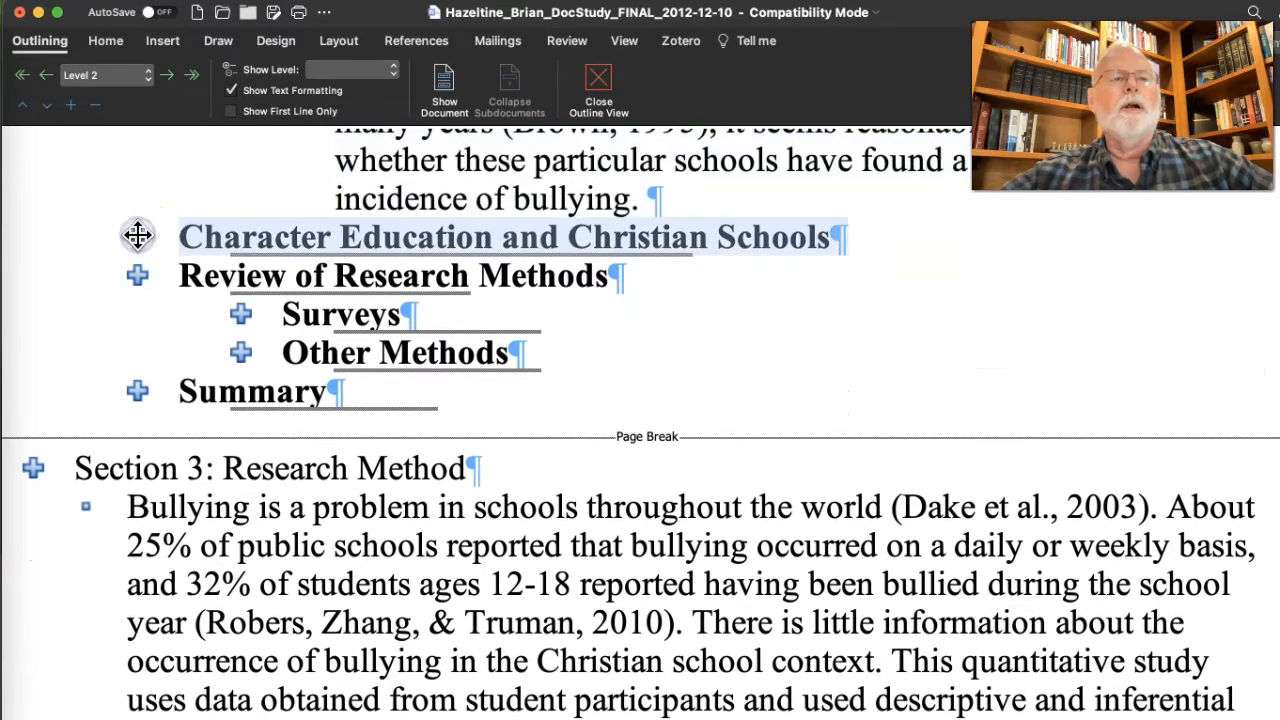
left_click(70, 105)
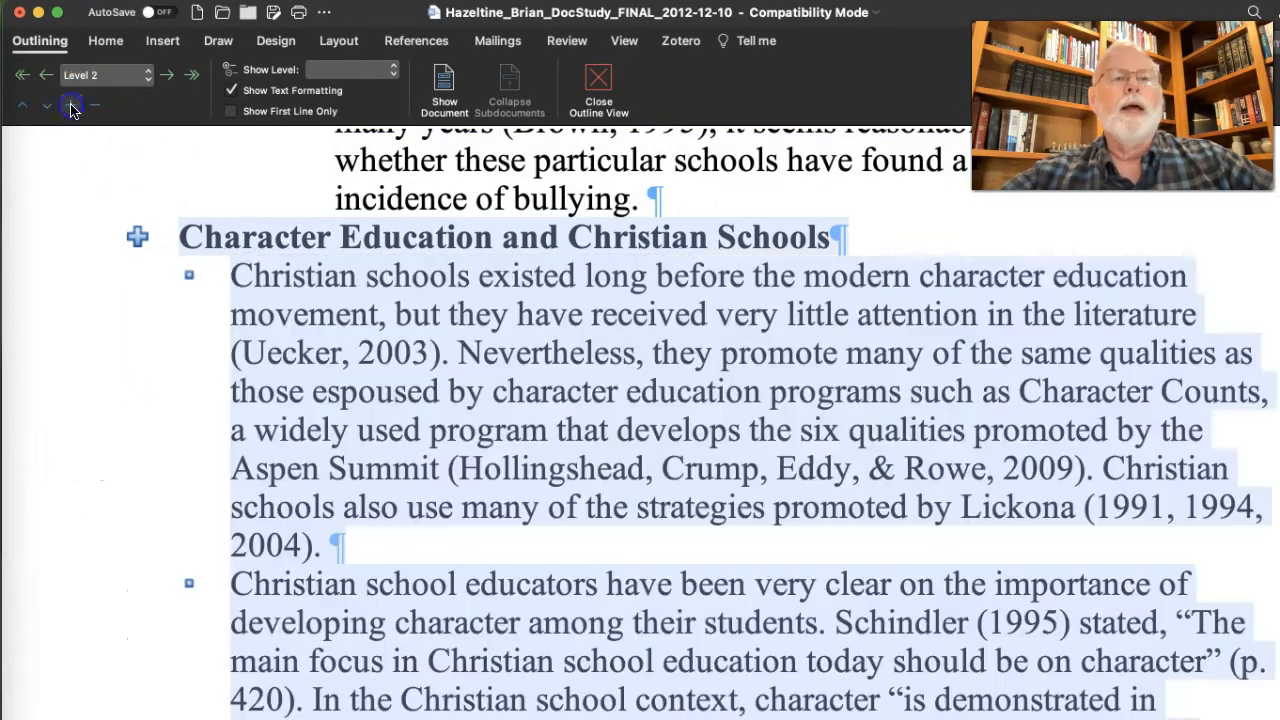
scroll(143, 391, "down", 9)
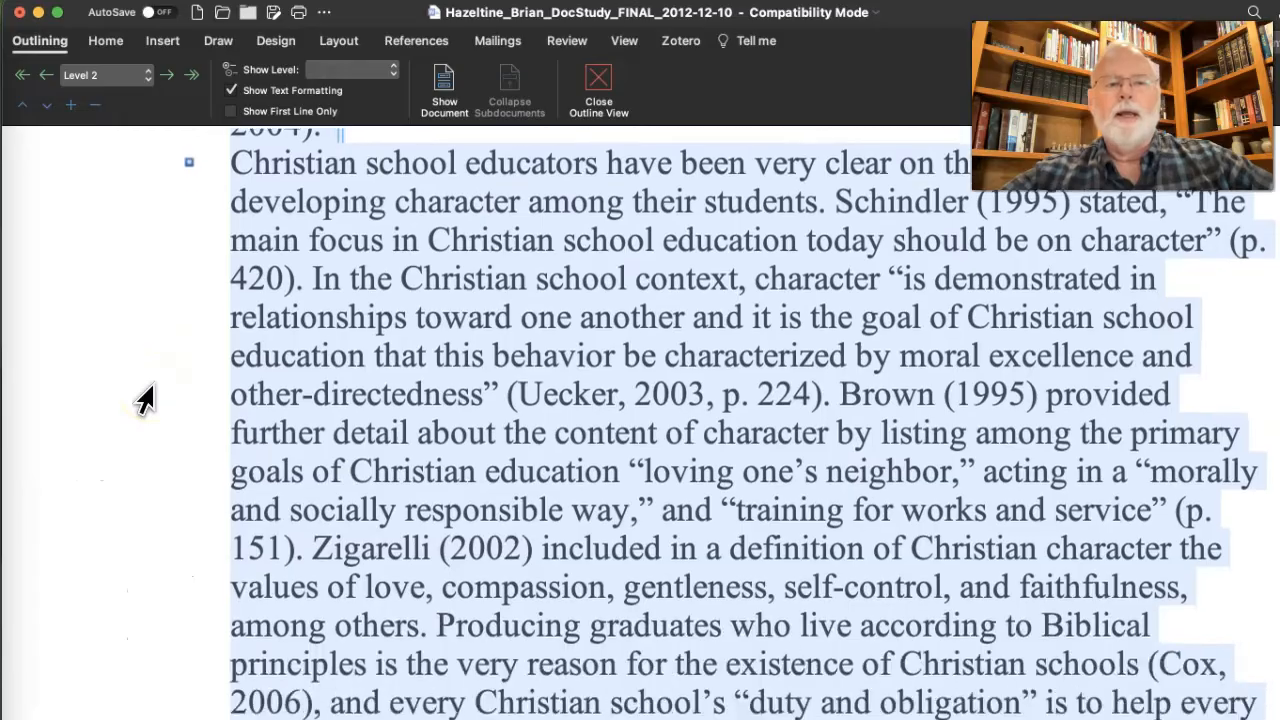
scroll(143, 398, "down", 18)
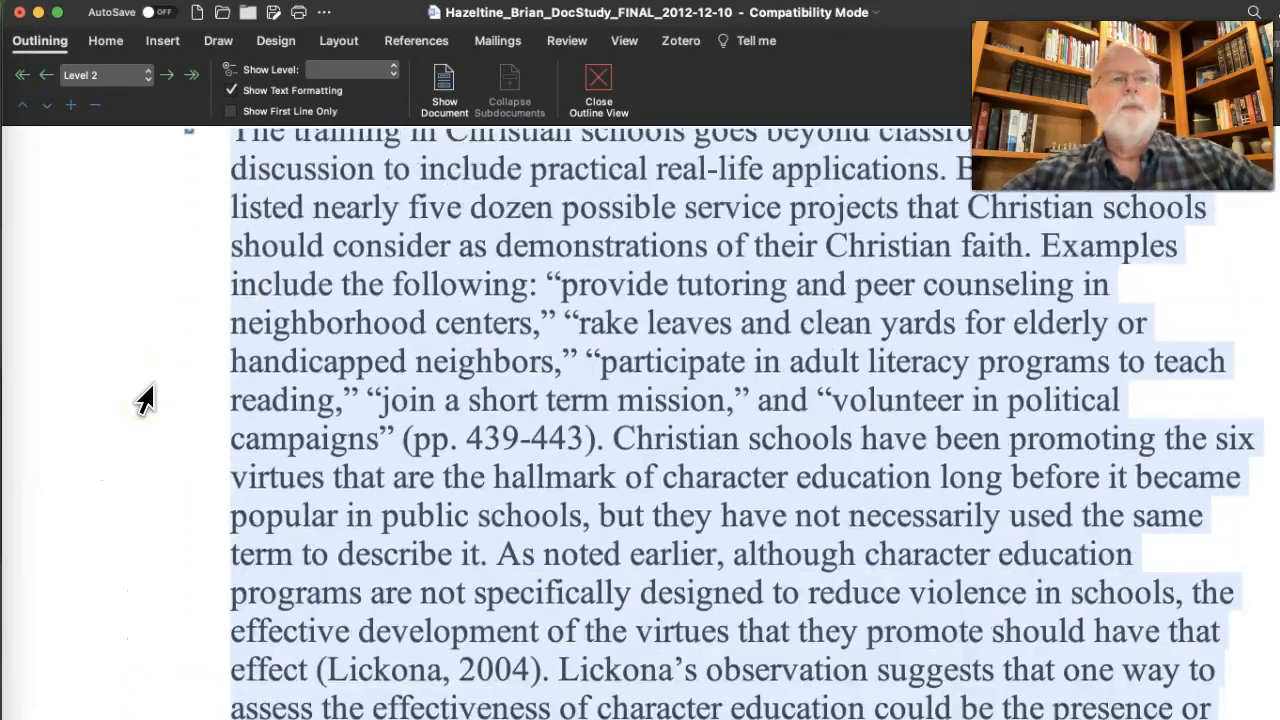
Collapse the body text under the "Character Education and Christian Schools" heading
scroll(143, 398, "up", 20)
left_click(98, 105)
scroll(130, 222, "up", 4)
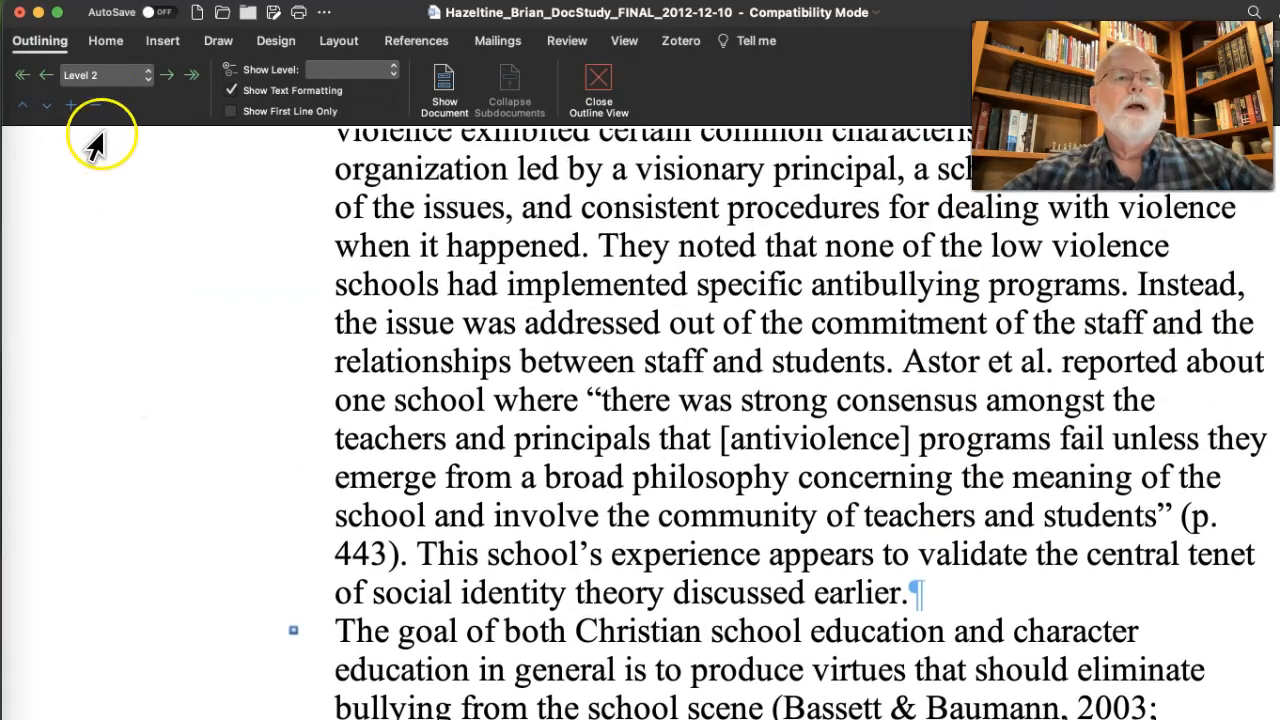
left_click(97, 105)
Collapse the body text under the "Bullying in Christian Schools" subheading
scroll(141, 198, "up", 1)
scroll(140, 198, "up", 10)
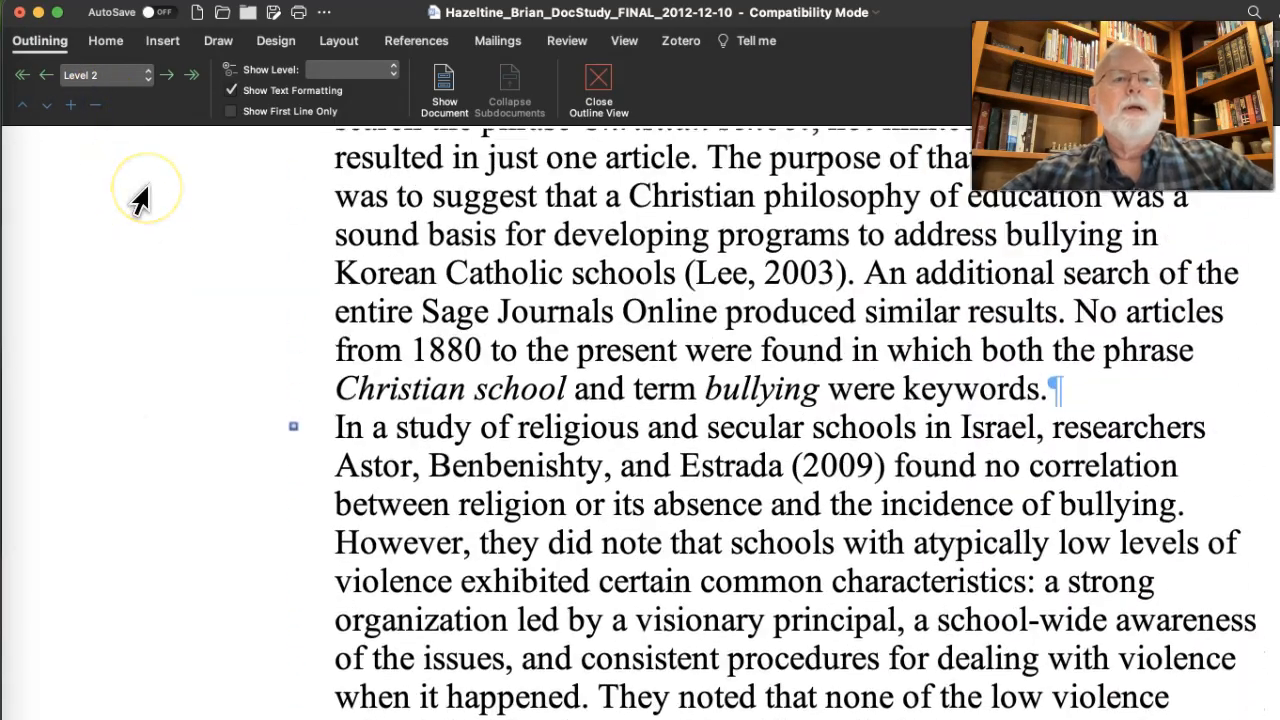
scroll(140, 200, "up", 20)
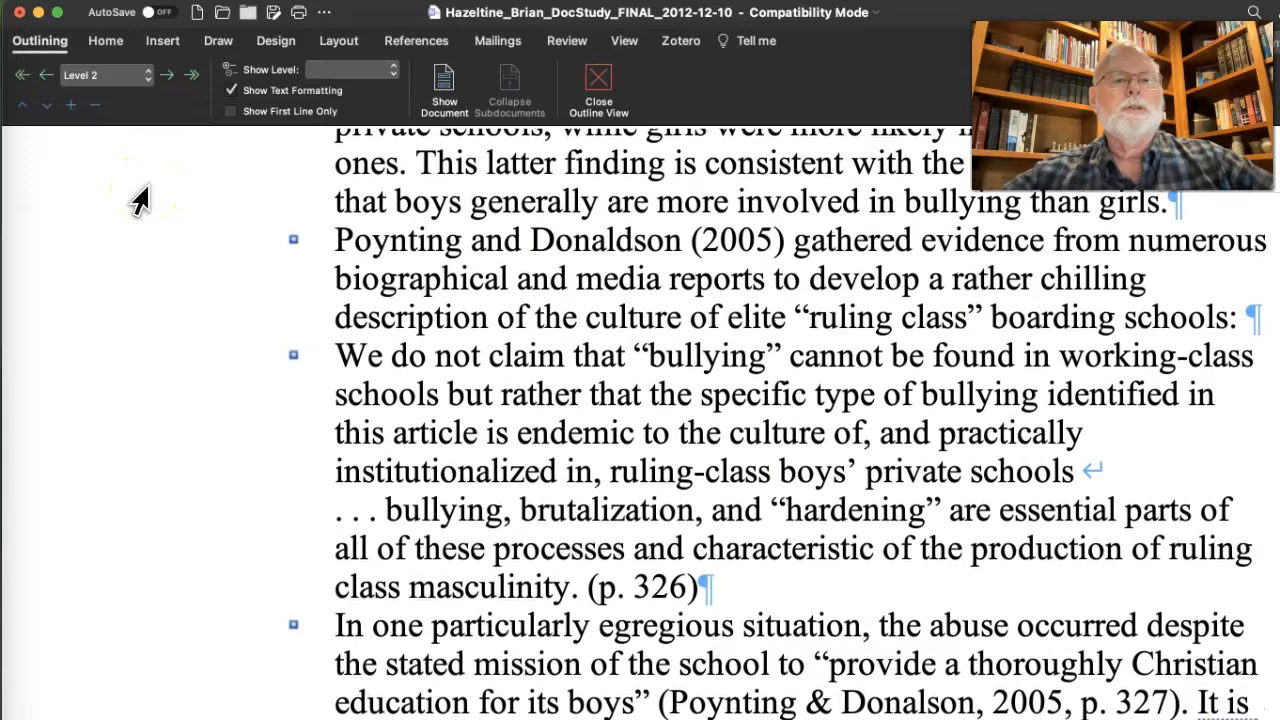
scroll(140, 200, "up", 7)
scroll(140, 200, "down", 7)
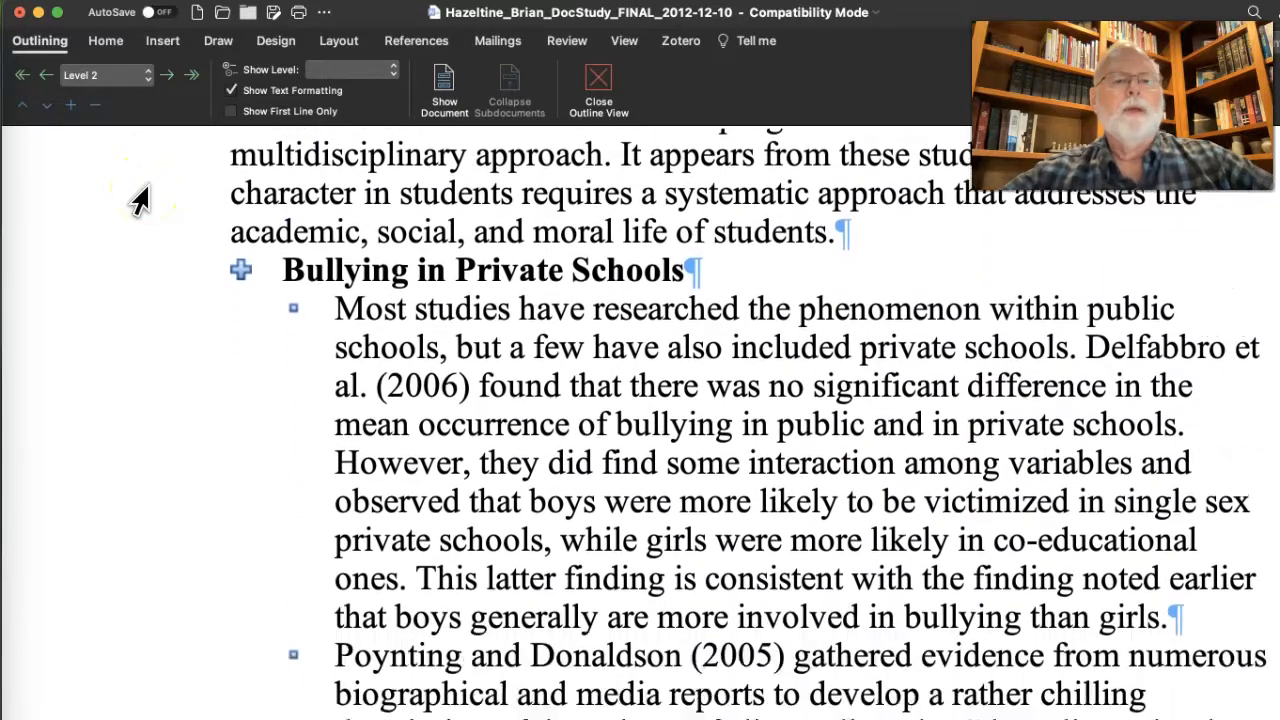
scroll(140, 200, "down", 12)
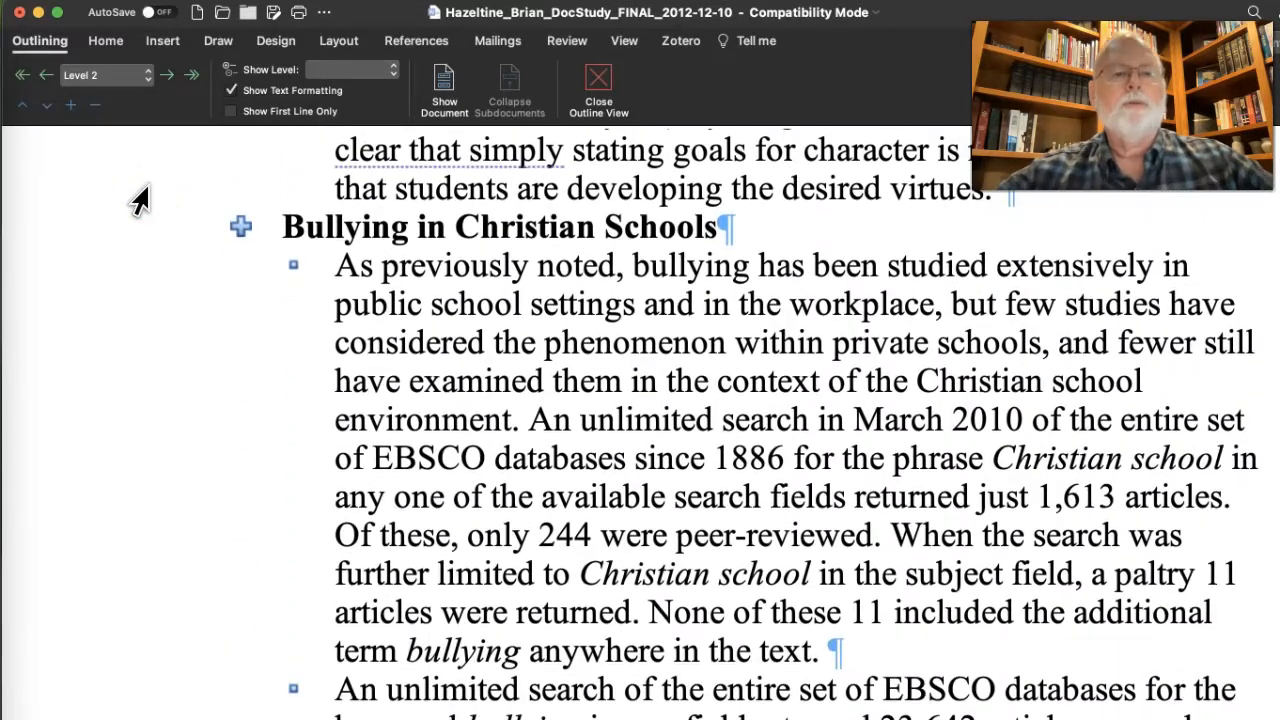
left_click(115, 218)
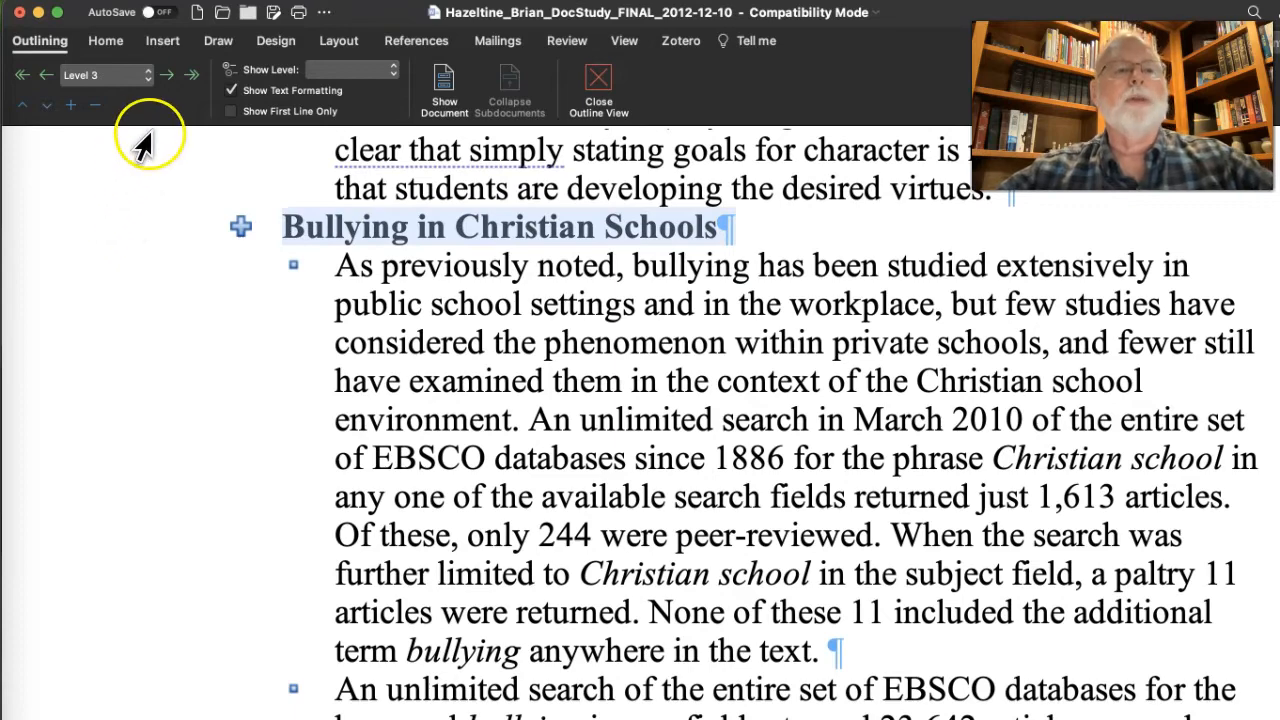
left_click(96, 105)
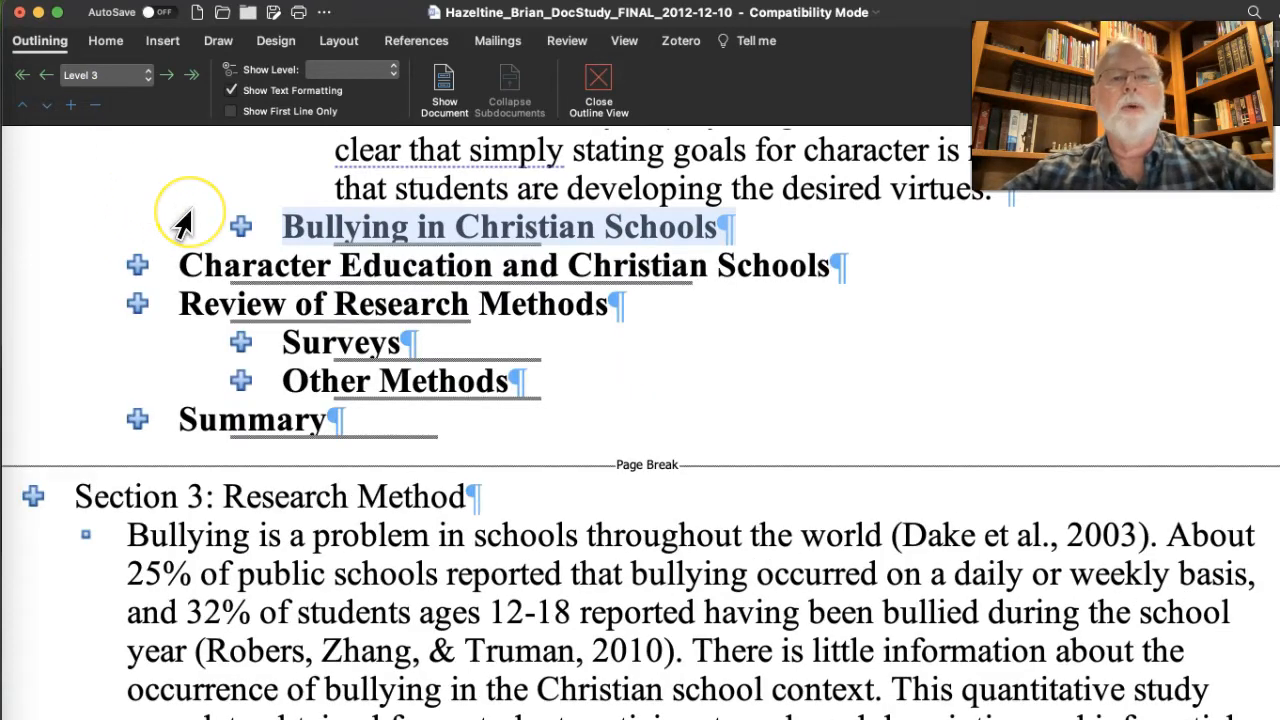
Insert an empty body-text paragraph before the second paragraph of "Bullying in Private Schools" and move it directly under that subheading
scroll(178, 220, "up", 7)
scroll(182, 224, "up", 15)
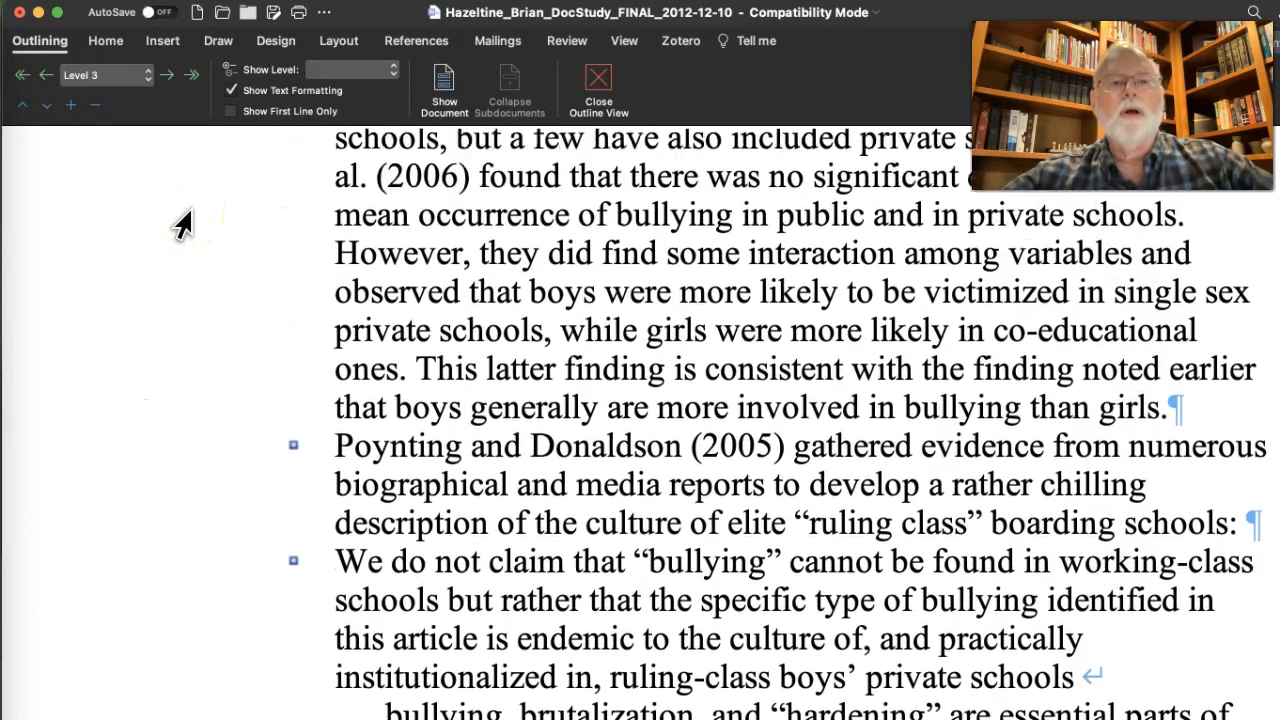
scroll(182, 224, "down", 4)
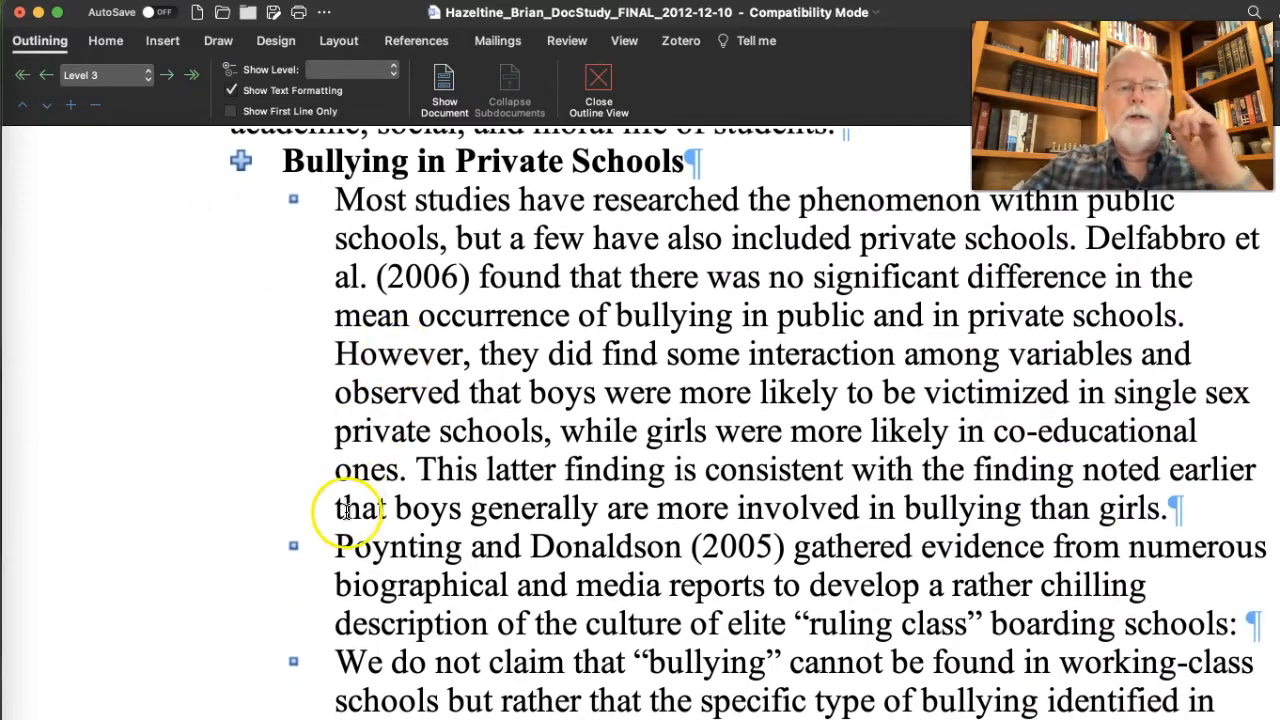
left_click(340, 547)
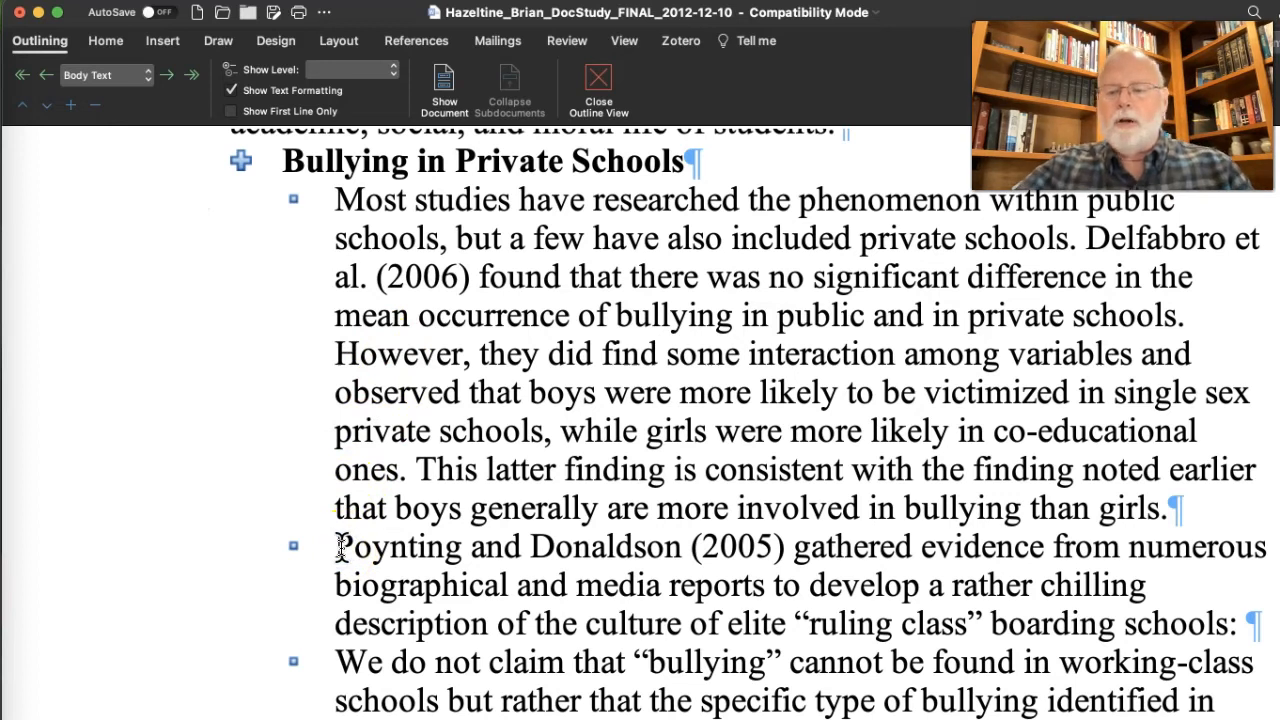
key("Return")
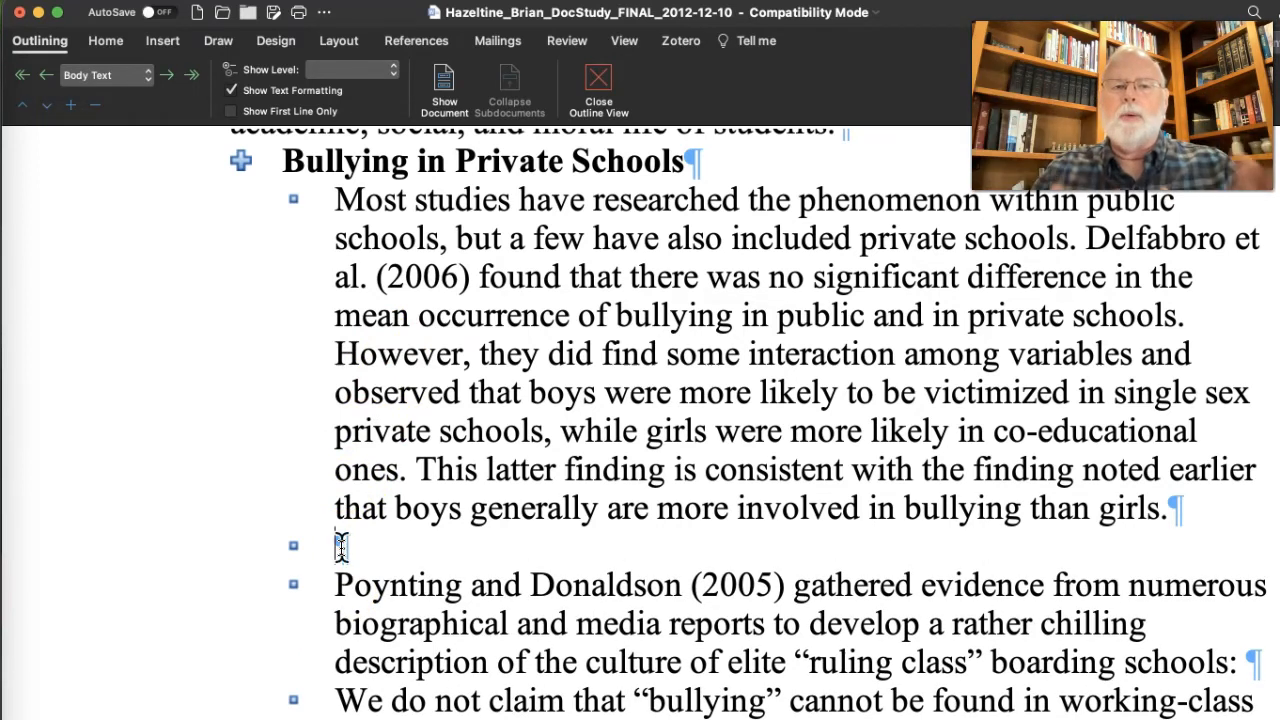
left_click(293, 546)
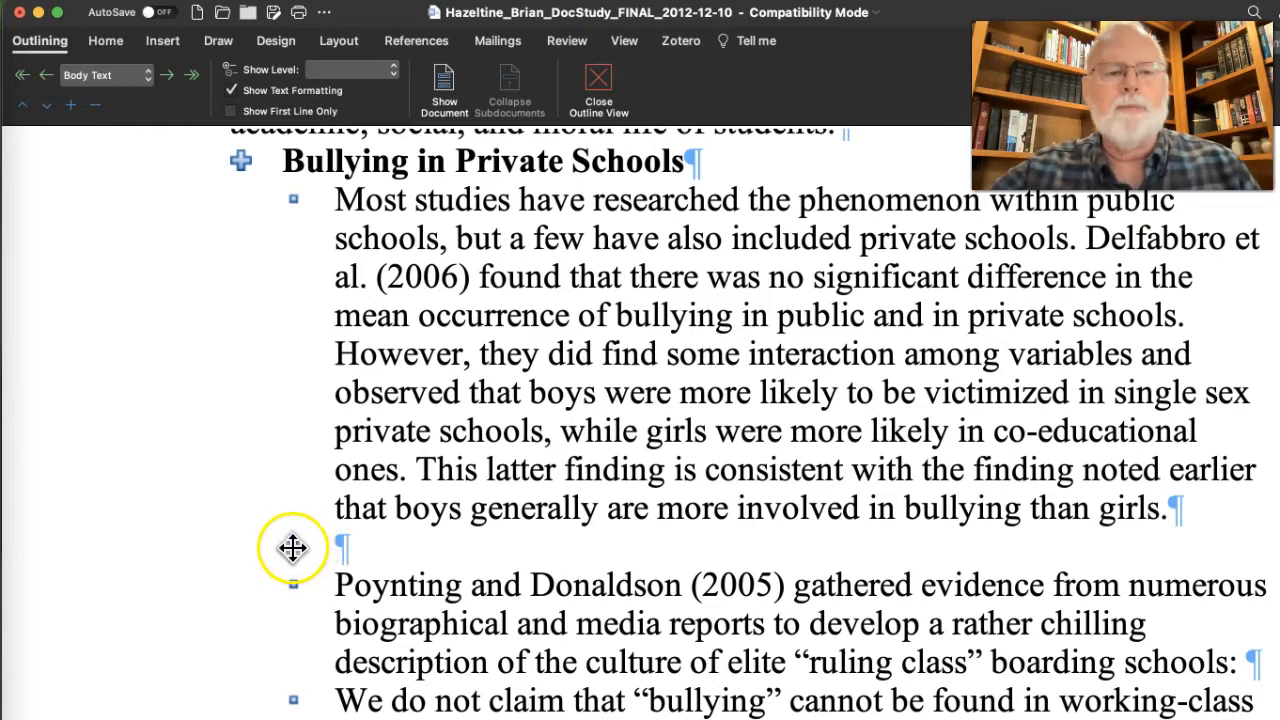
left_click_drag(289, 546, 311, 199)
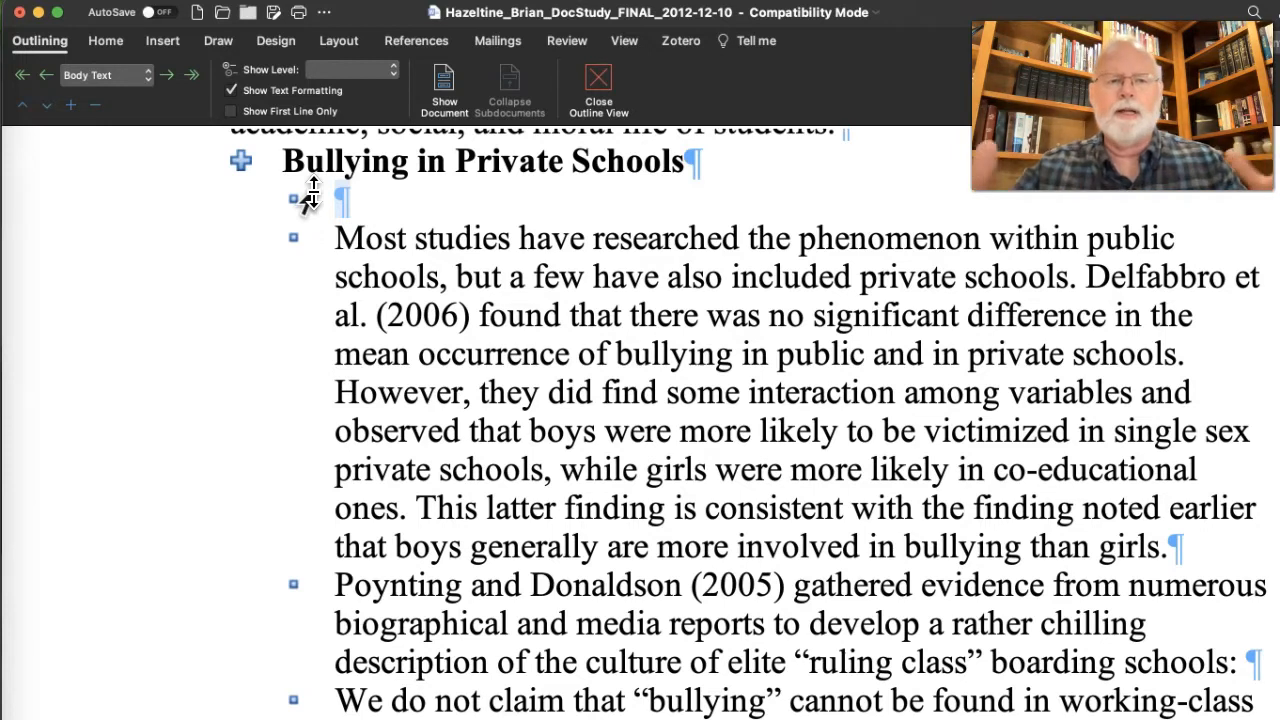
Remove the empty paragraph from under the "Bullying in Private Schools" subheading
left_click(287, 201)
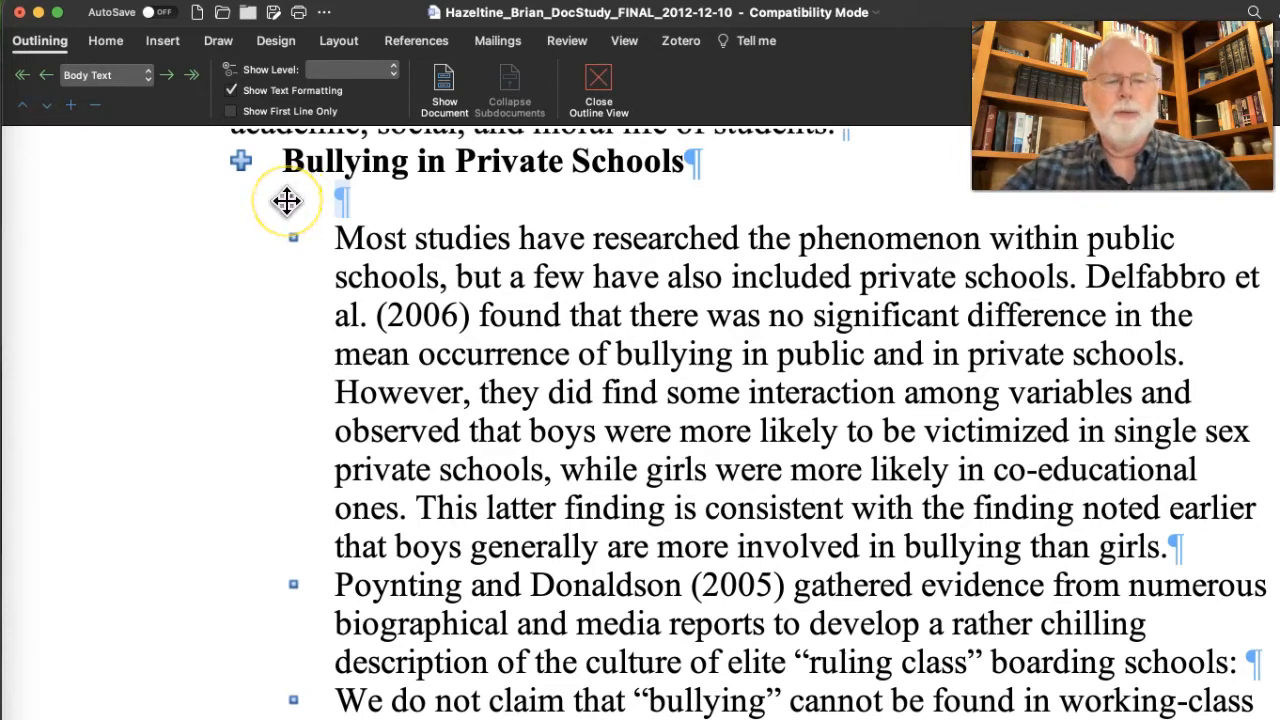
key("ctrl+shift+Down")
key("BackSpace")
Collapse the body text under the "Bullying in Private Schools" subheading
scroll(287, 230, "up", 2)
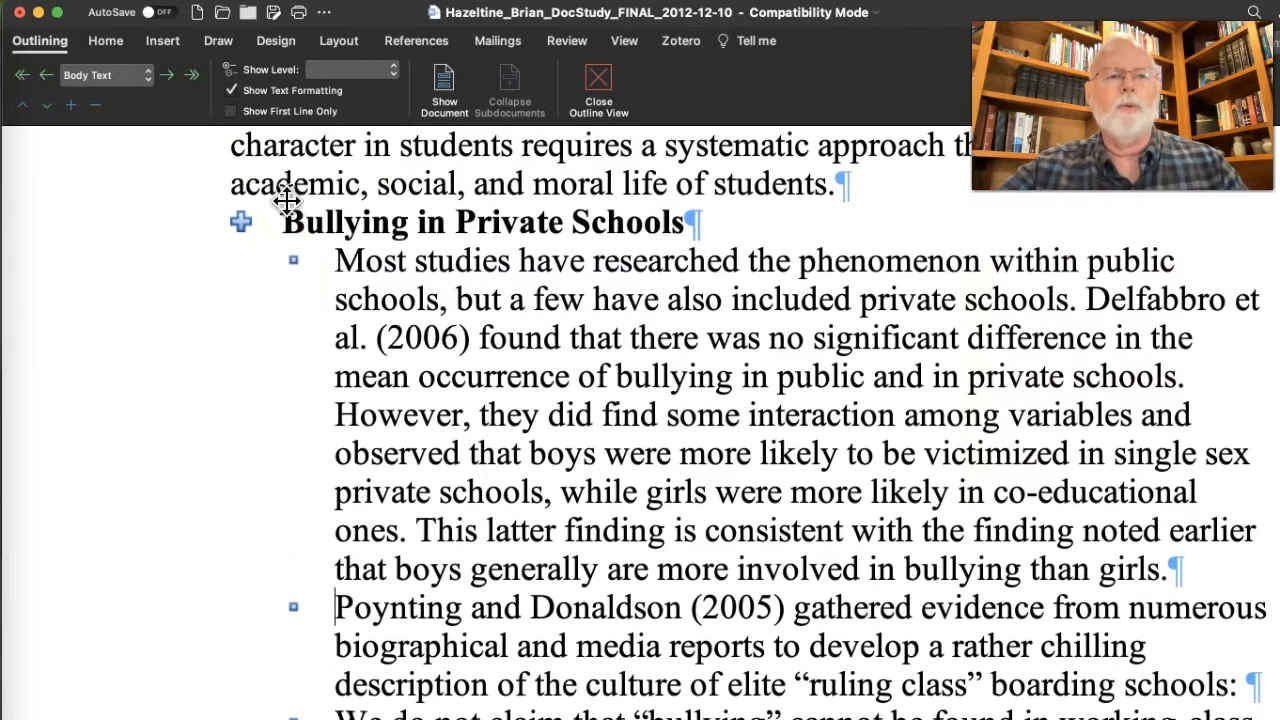
left_click(241, 222)
left_click(95, 106)
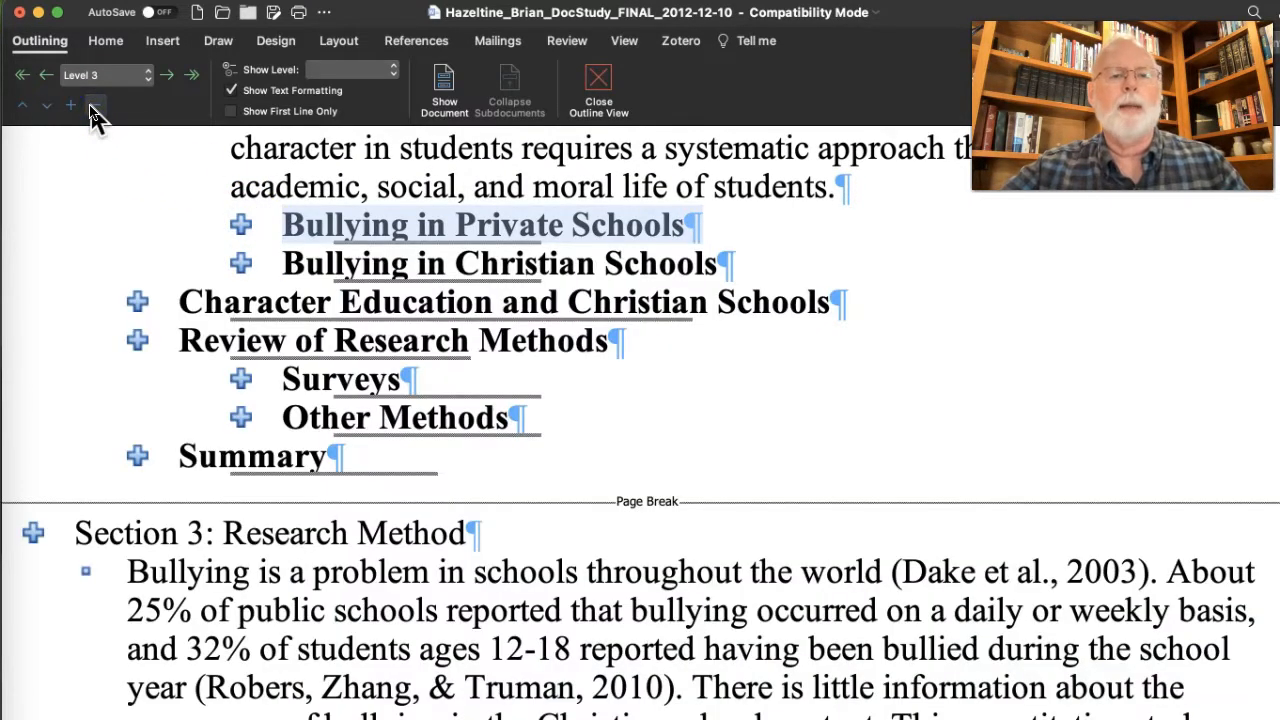
Select the "Character Education and Bullying" heading with its subheadings and collapse its body text
scroll(206, 200, "up", 10)
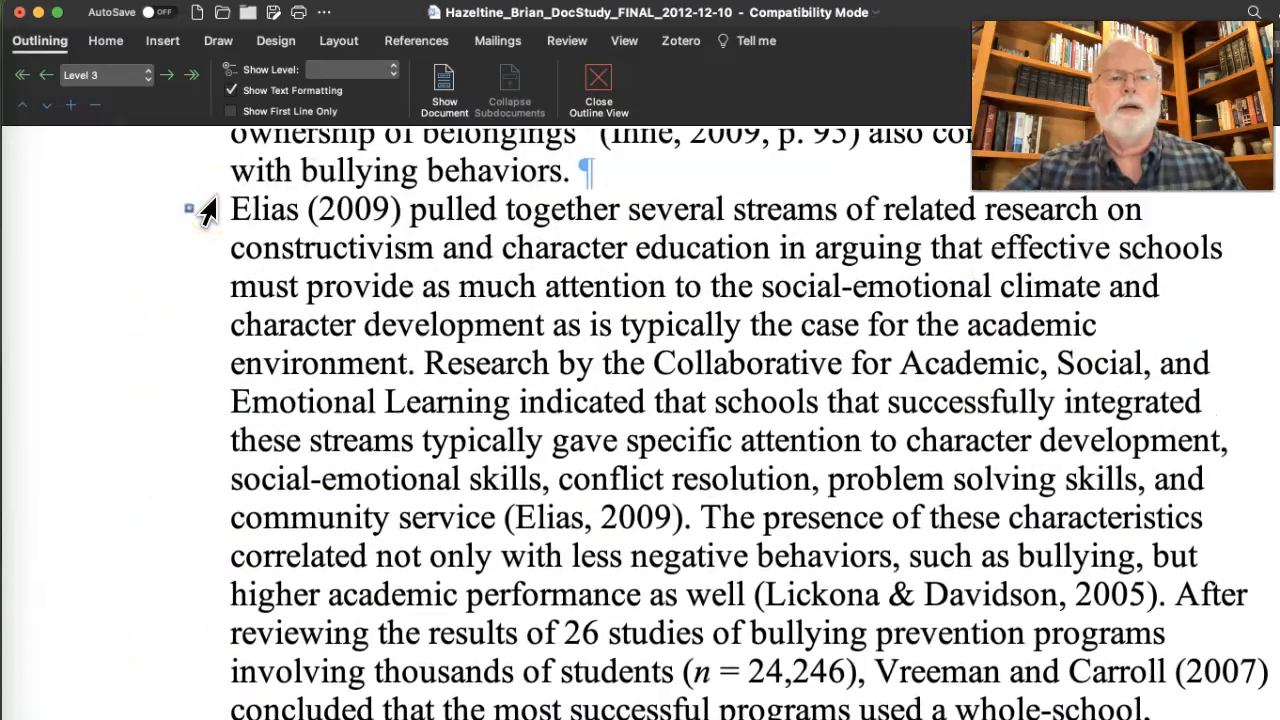
scroll(206, 210, "up", 20)
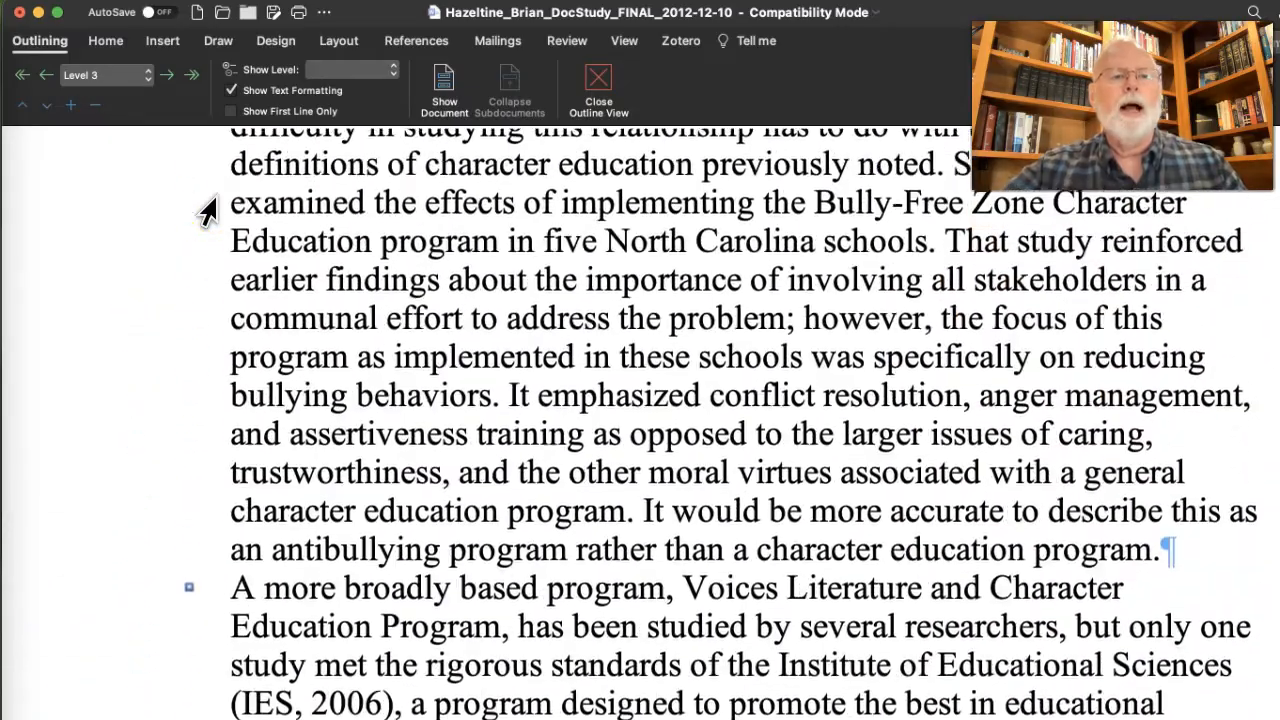
scroll(206, 210, "up", 10)
left_click(138, 311)
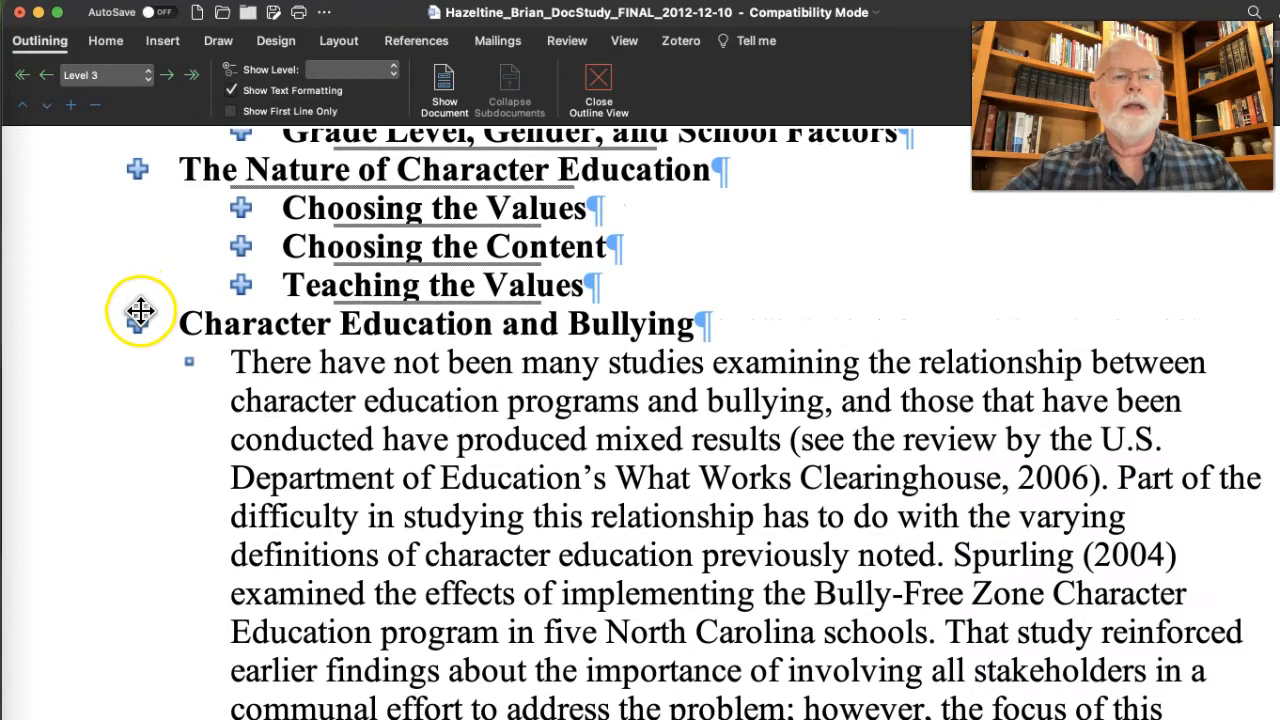
left_click(138, 311)
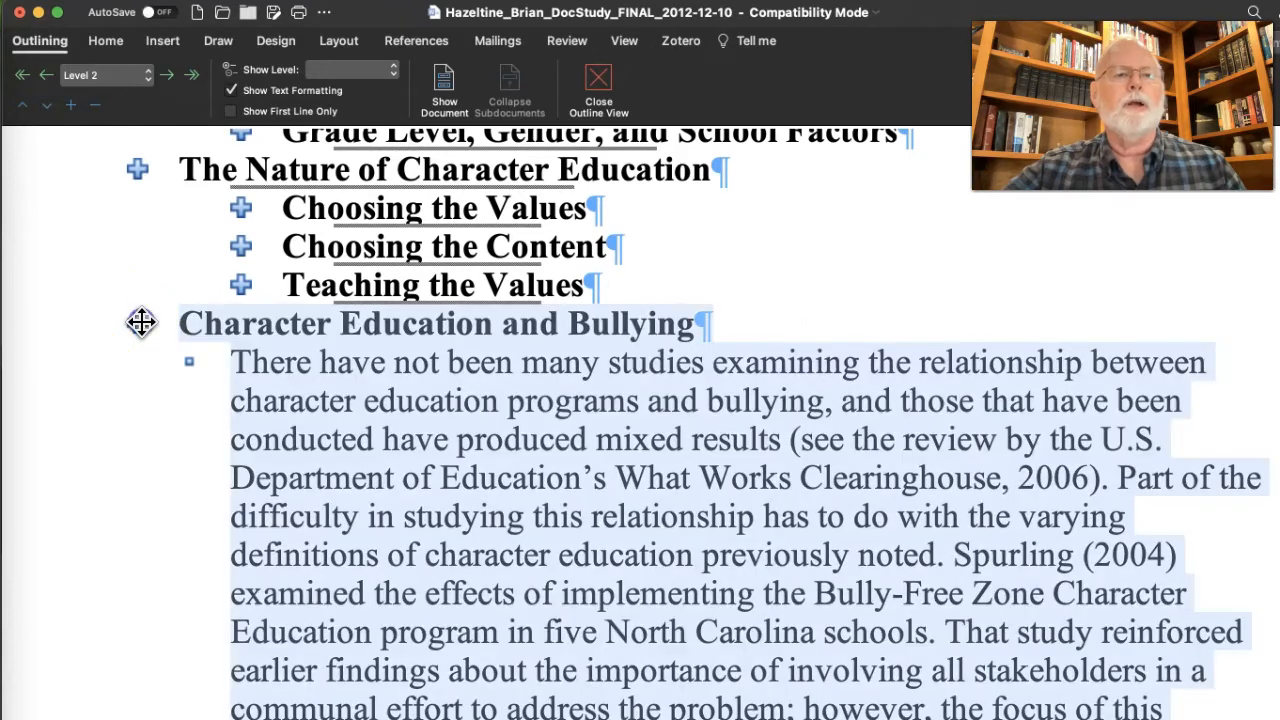
left_click(94, 107)
scroll(91, 323, "down", 2)
scroll(97, 340, "up", 4)
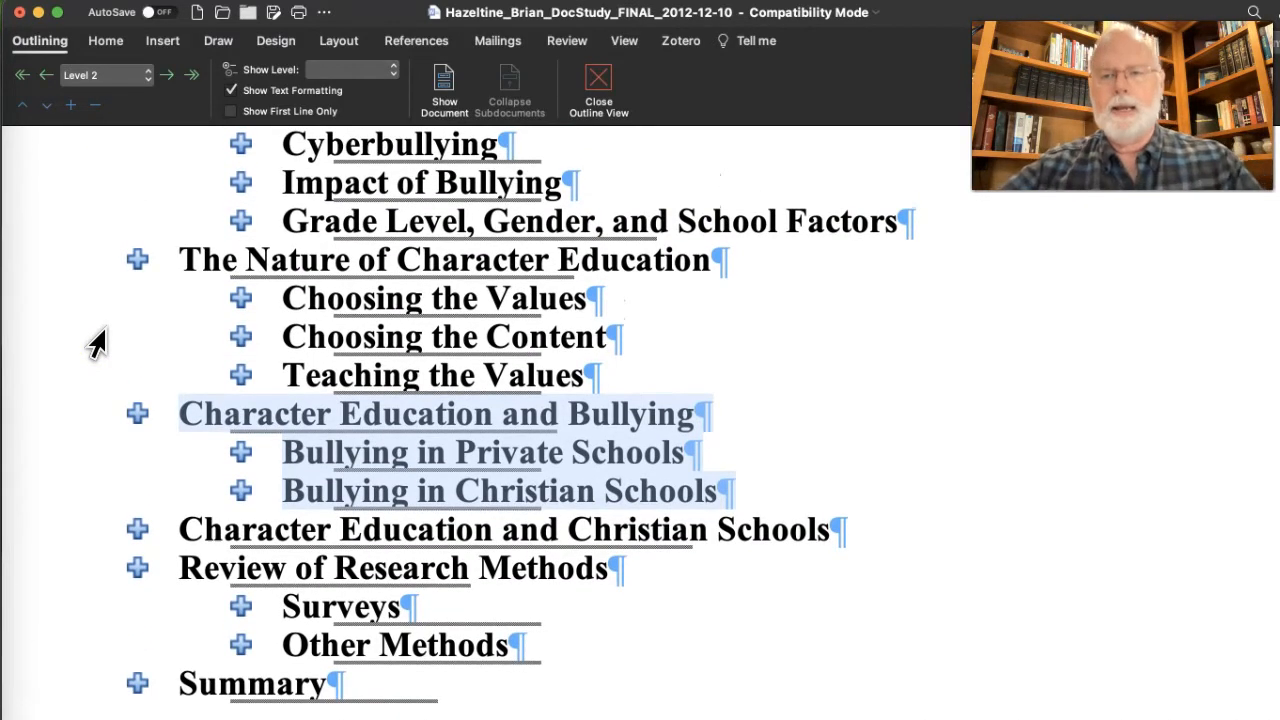
scroll(97, 343, "down", 1)
scroll(97, 343, "up", 1)
scroll(97, 343, "down", 1)
scroll(97, 343, "up", 1)
scroll(97, 343, "up", 1)
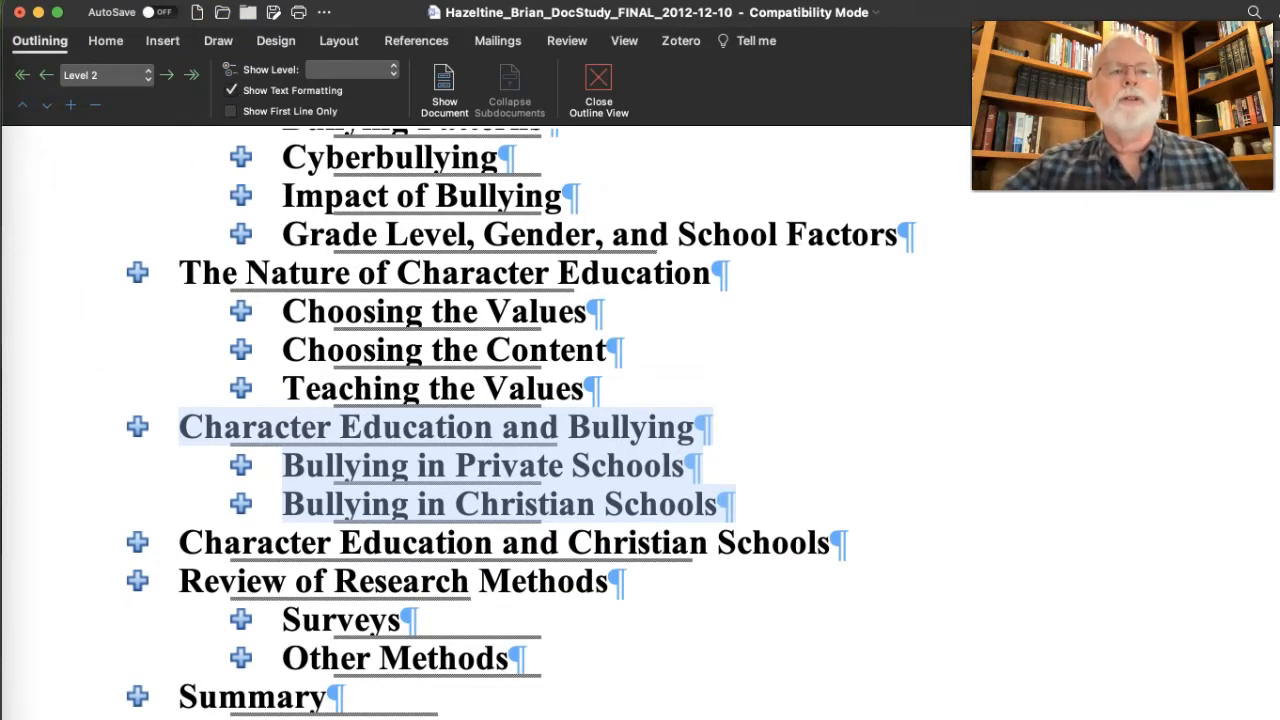
Check the paragraph style of the selected "Character Education and Bullying" heading and close the style settings without applying anything
left_click(255, 5)
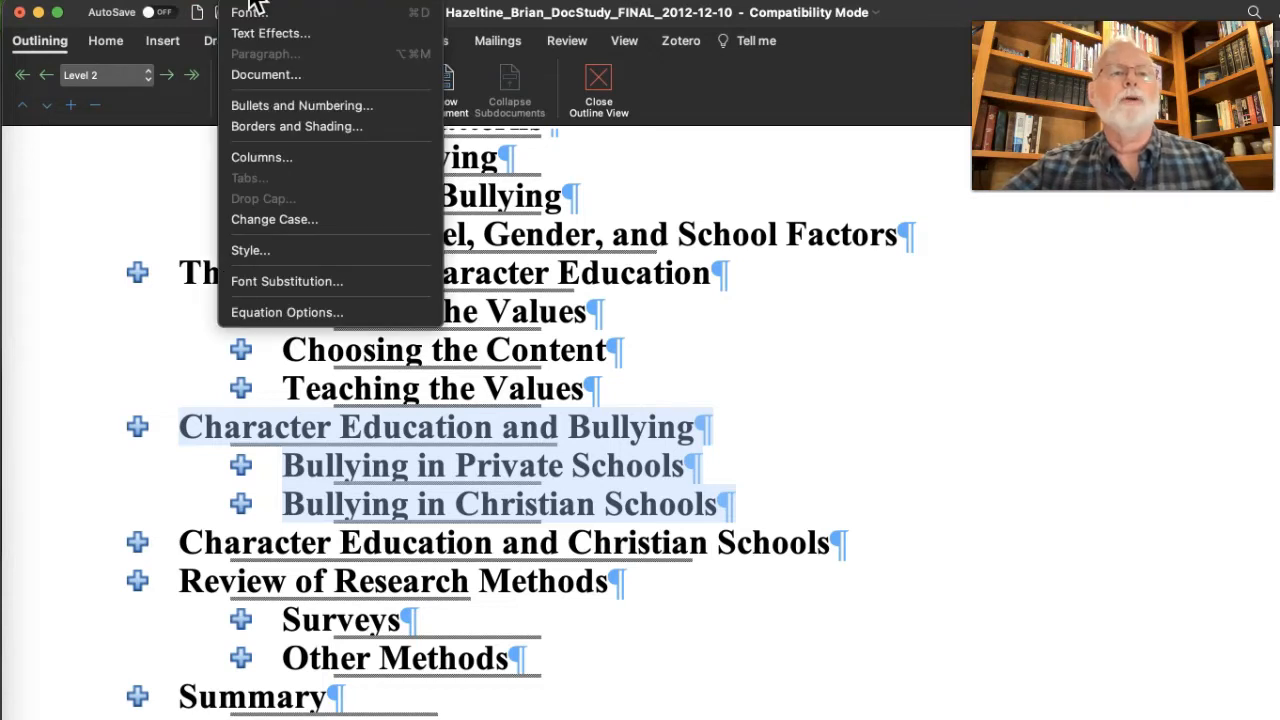
left_click(243, 251)
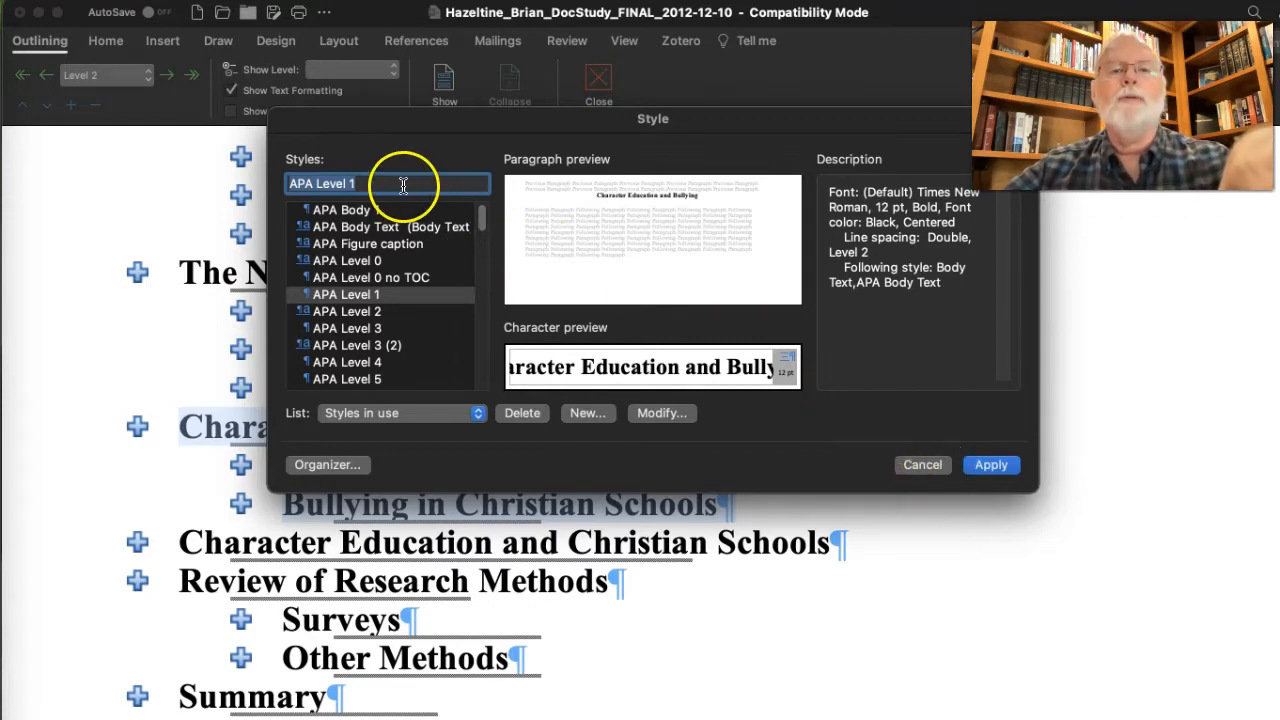
left_click(920, 464)
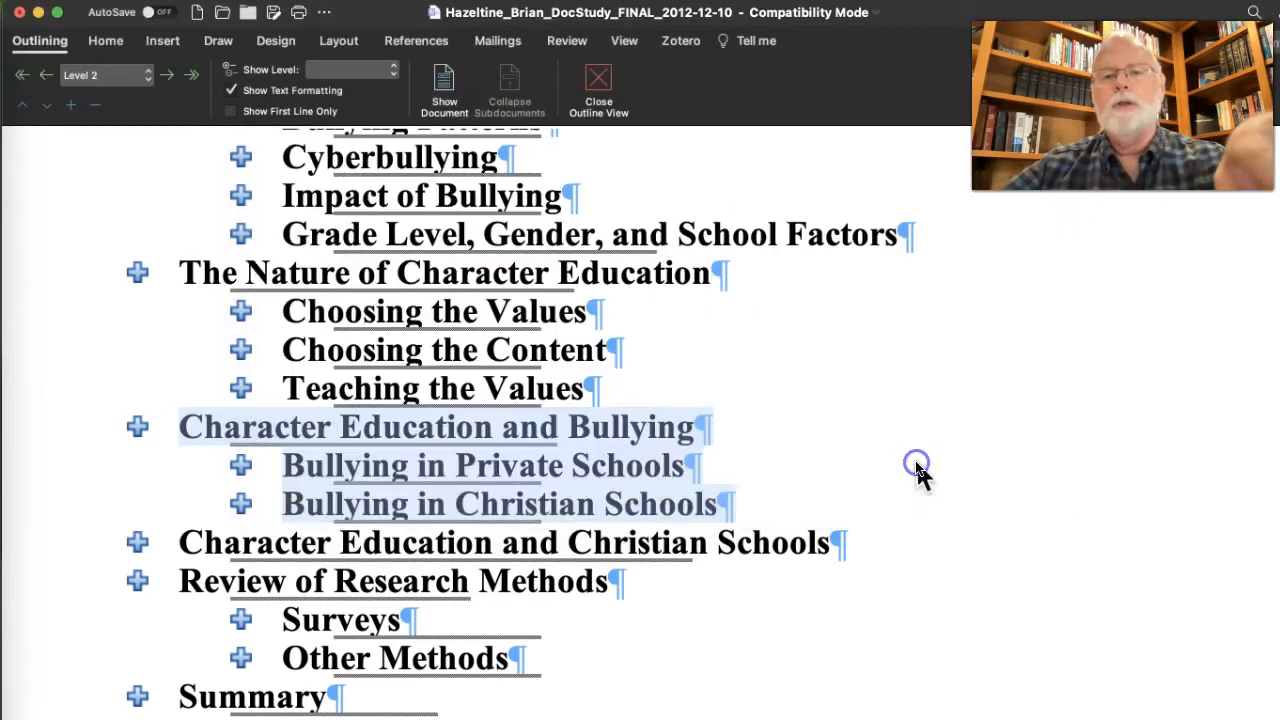
Switch the document from Outline view to Print Layout
left_click(160, 3)
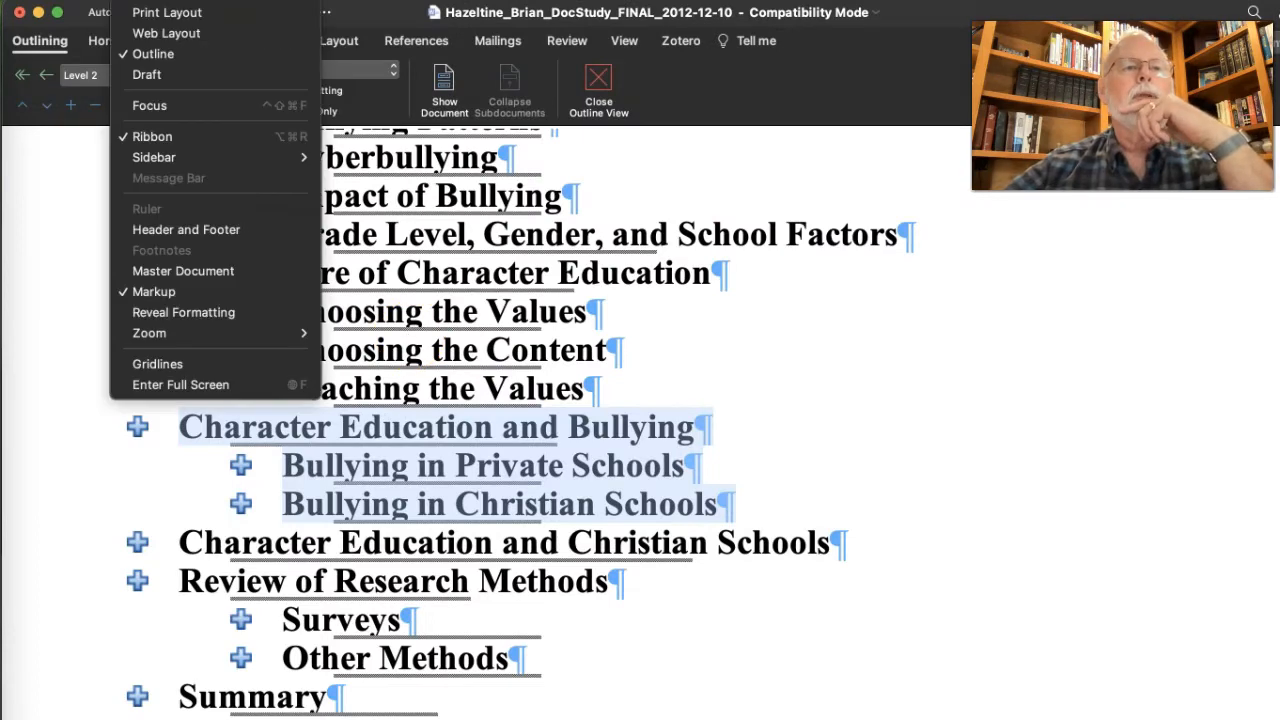
left_click(150, 12)
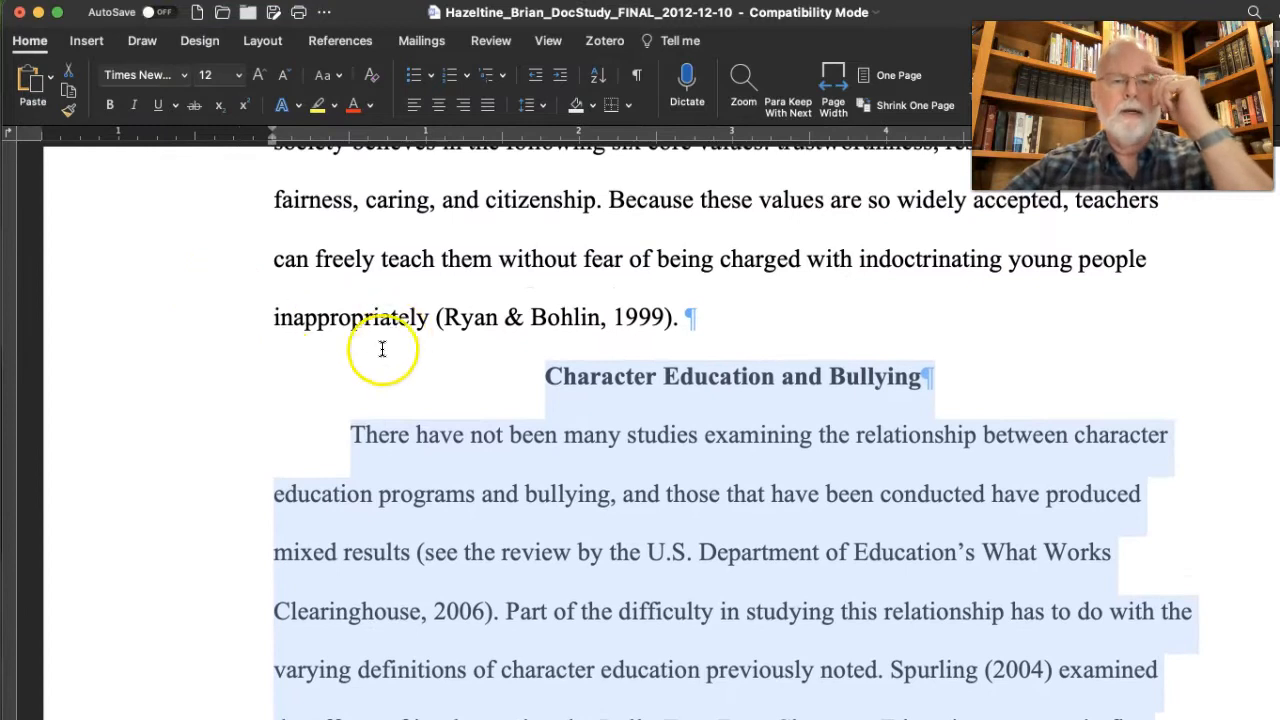
Select only the "Character Education and Bullying" heading, examine its style and the options for creating a new style, and cancel both dialogs
left_click(175, 378)
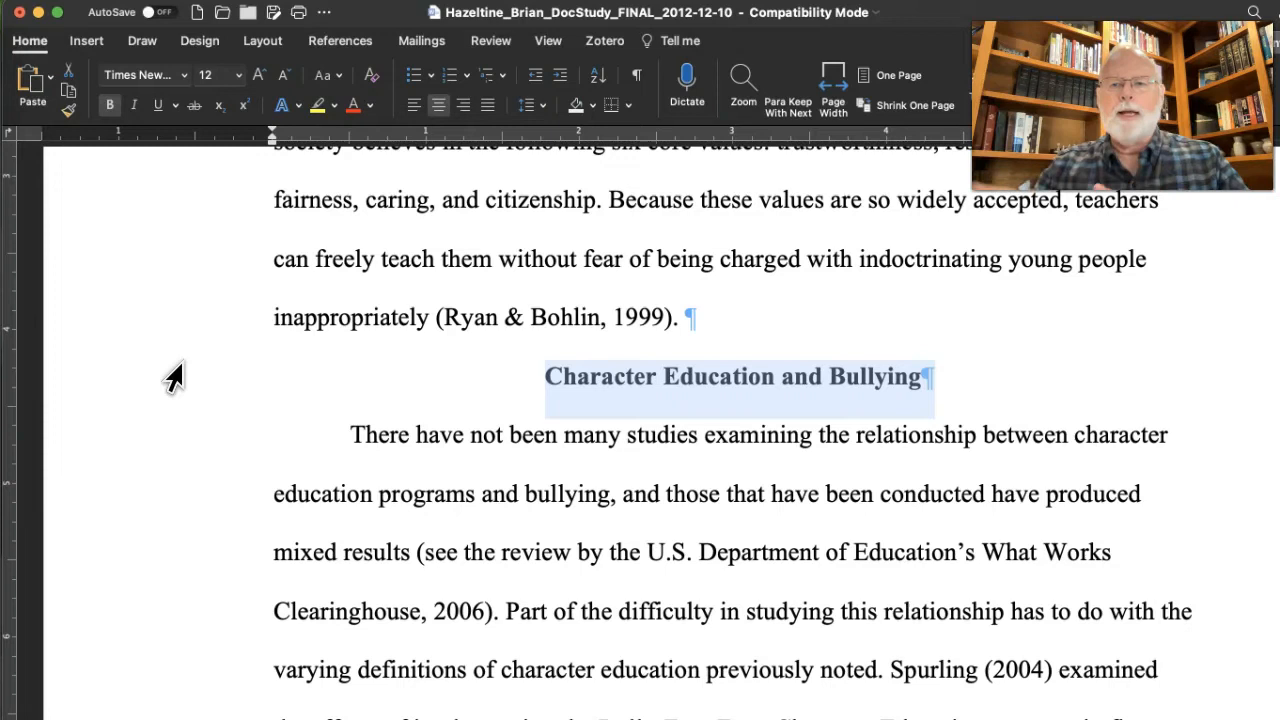
left_click(245, 4)
left_click(251, 250)
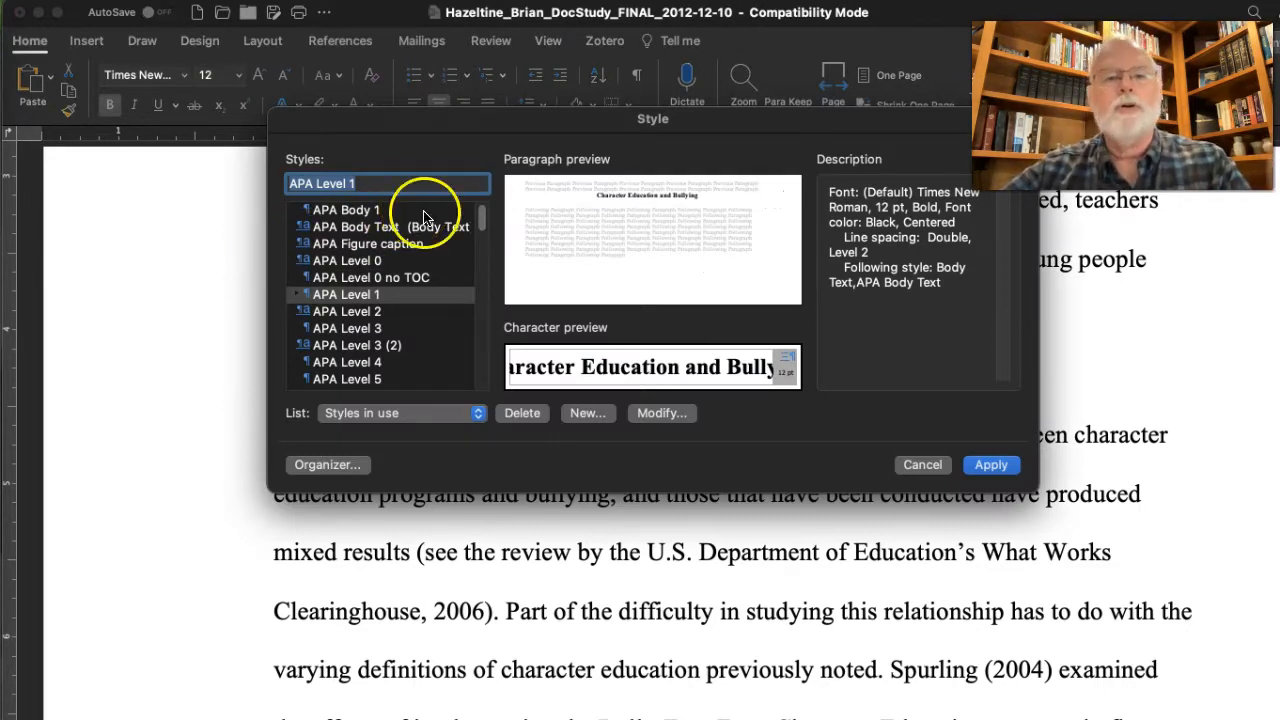
left_click(587, 414)
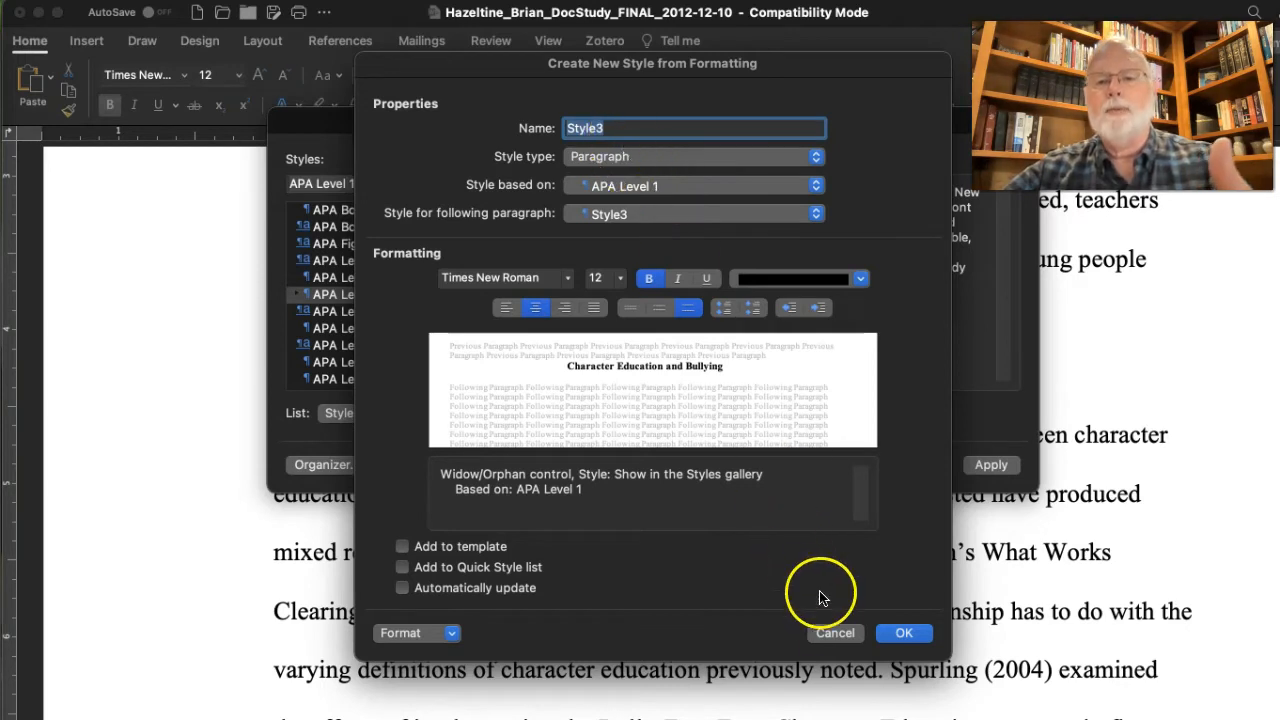
left_click(833, 636)
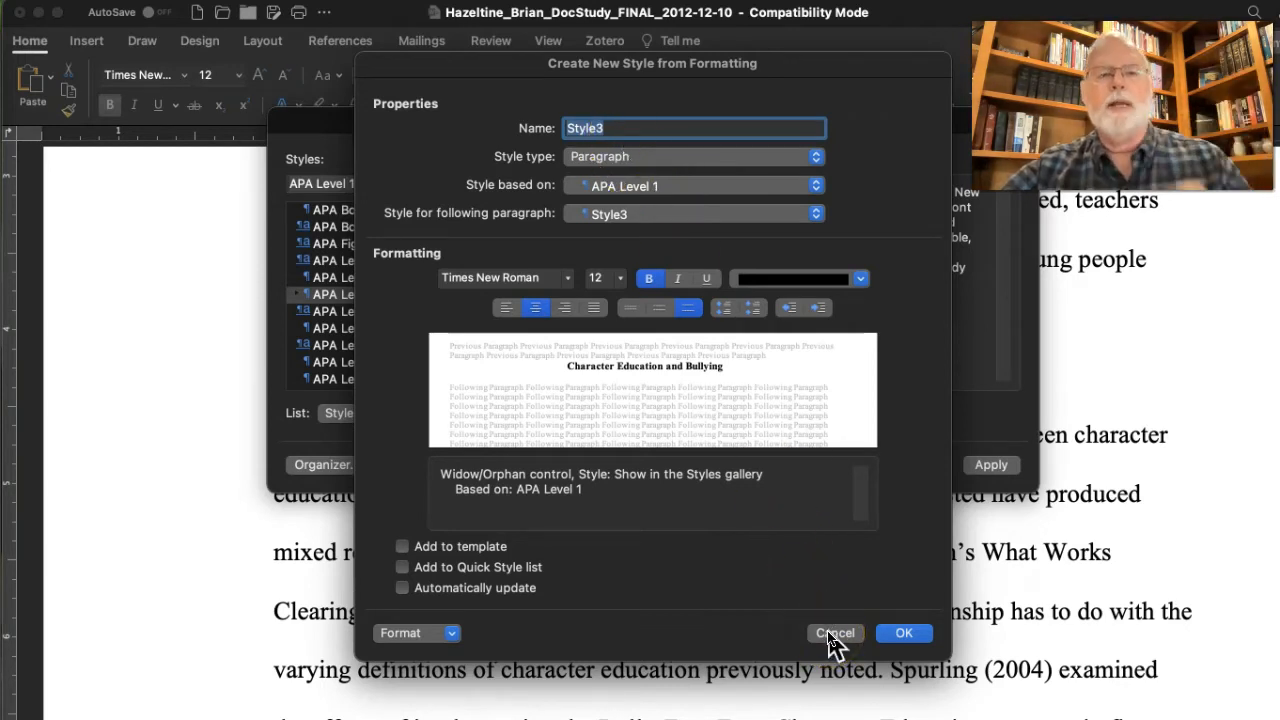
left_click(833, 634)
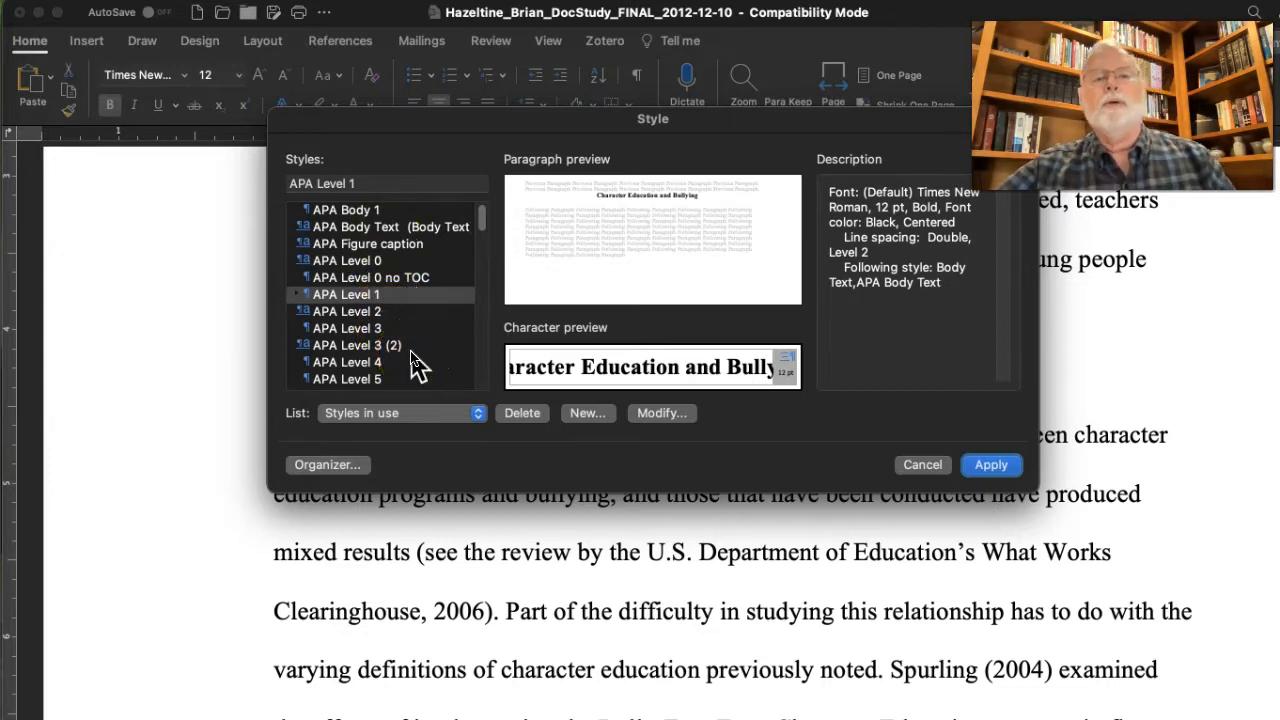
left_click(920, 466)
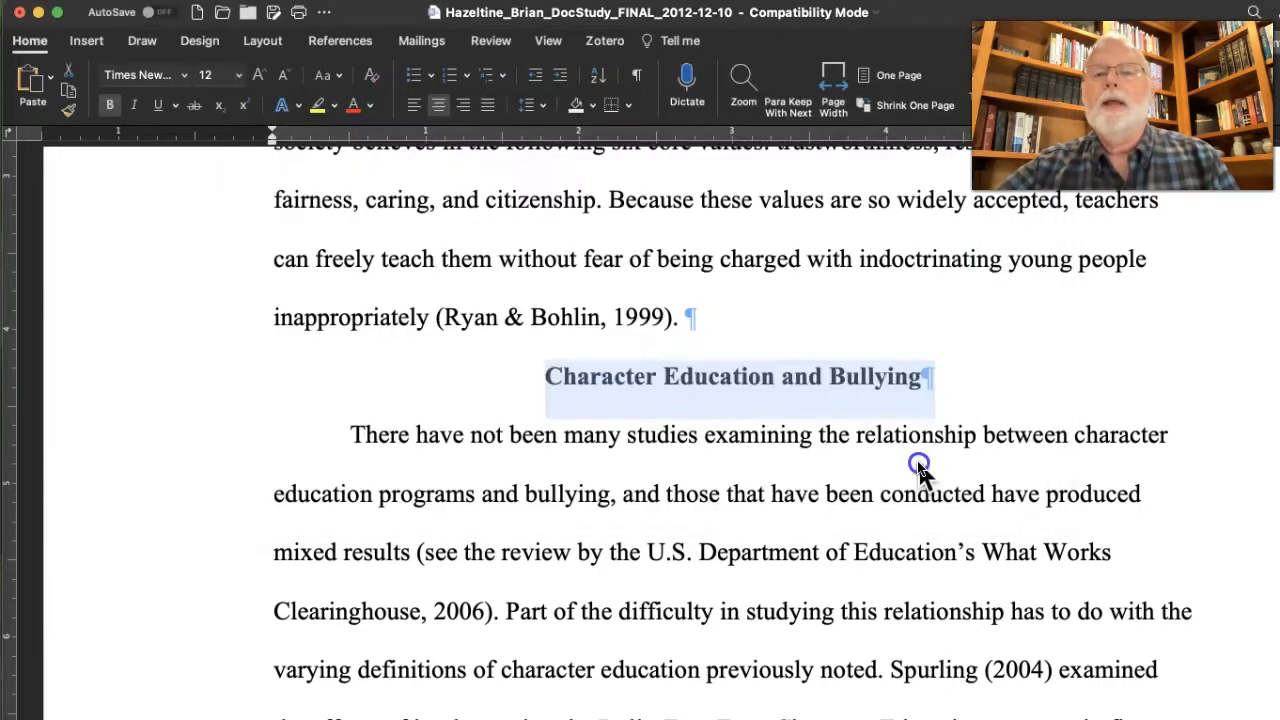
Switch the document from Print Layout back to Outline view
scroll(815, 425, "up", 2)
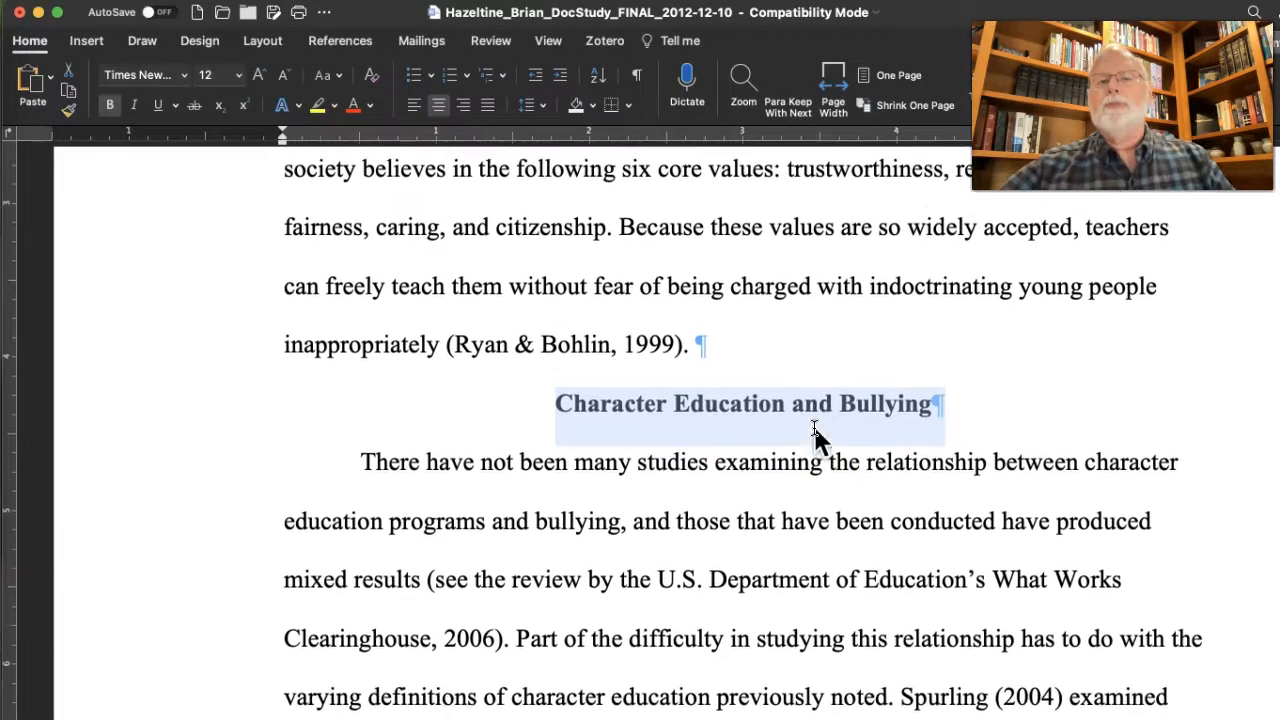
scroll(815, 430, "up", 1)
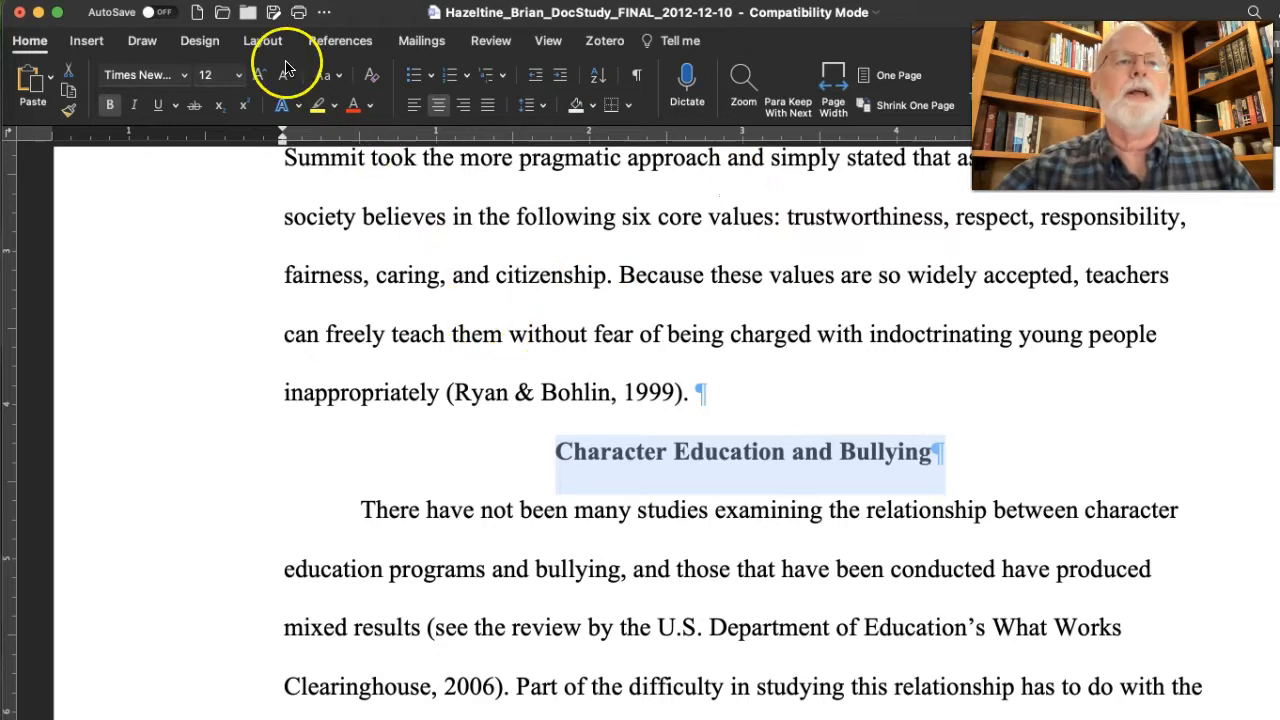
left_click(130, 0)
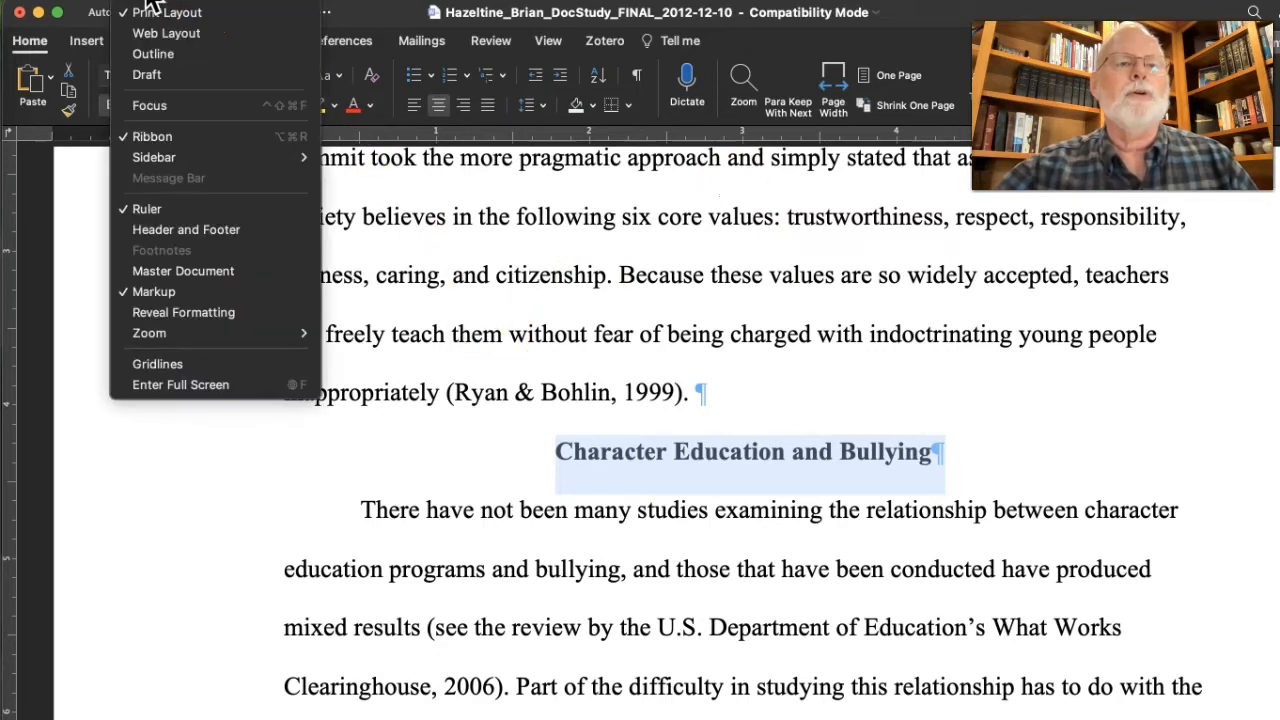
left_click(152, 53)
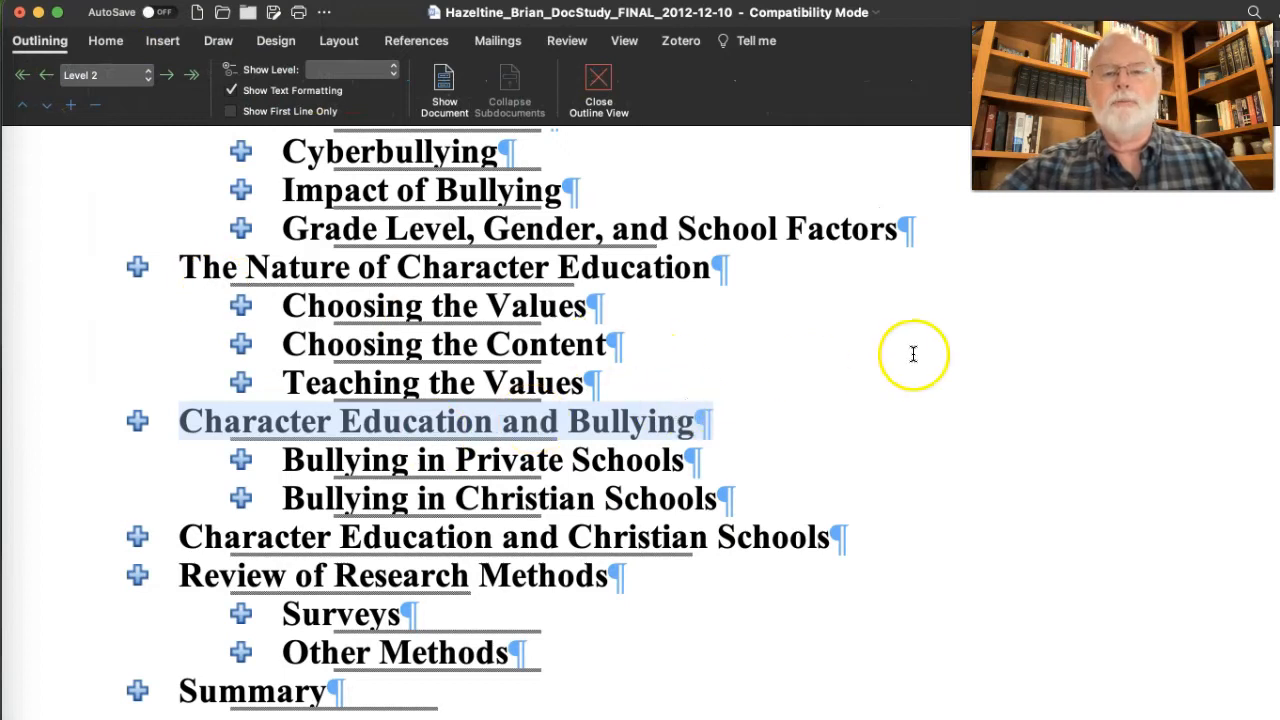
Expand the "Character Education and Bullying" section to its body text and collapse it to the heading alone, twice
scroll(913, 354, "down", 2)
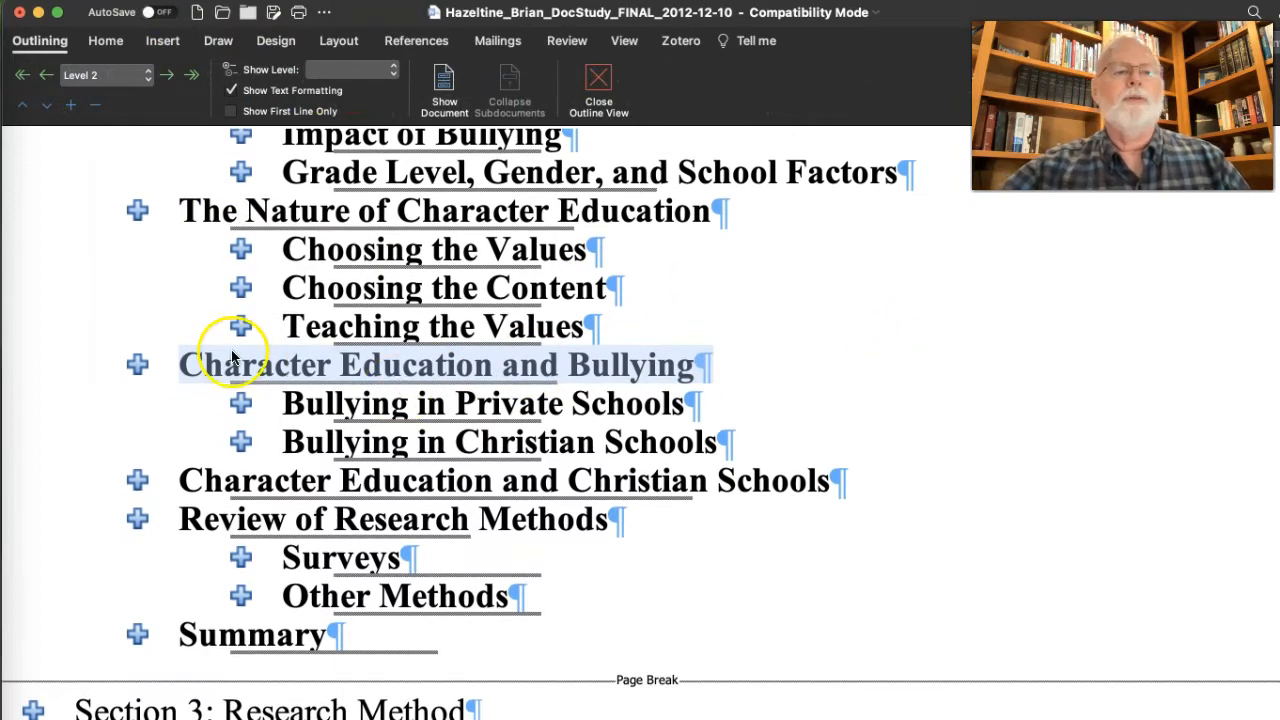
left_click(71, 114)
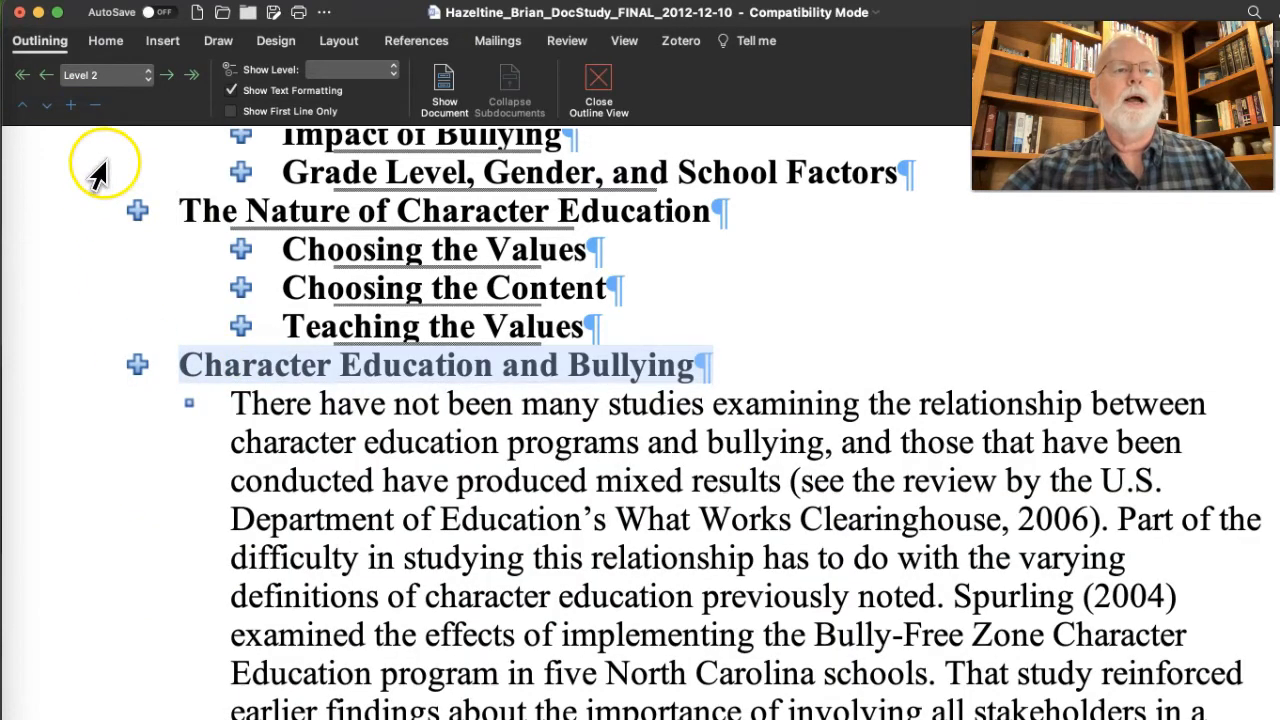
left_click(95, 104)
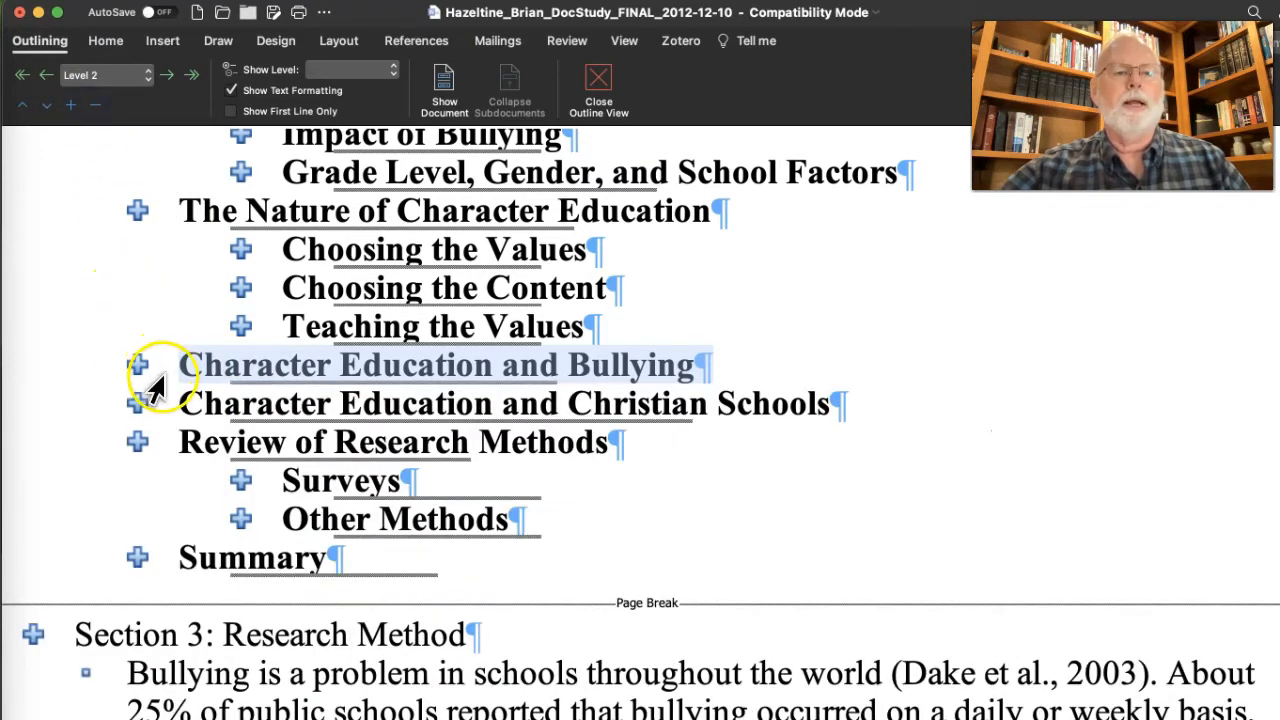
left_click(73, 108)
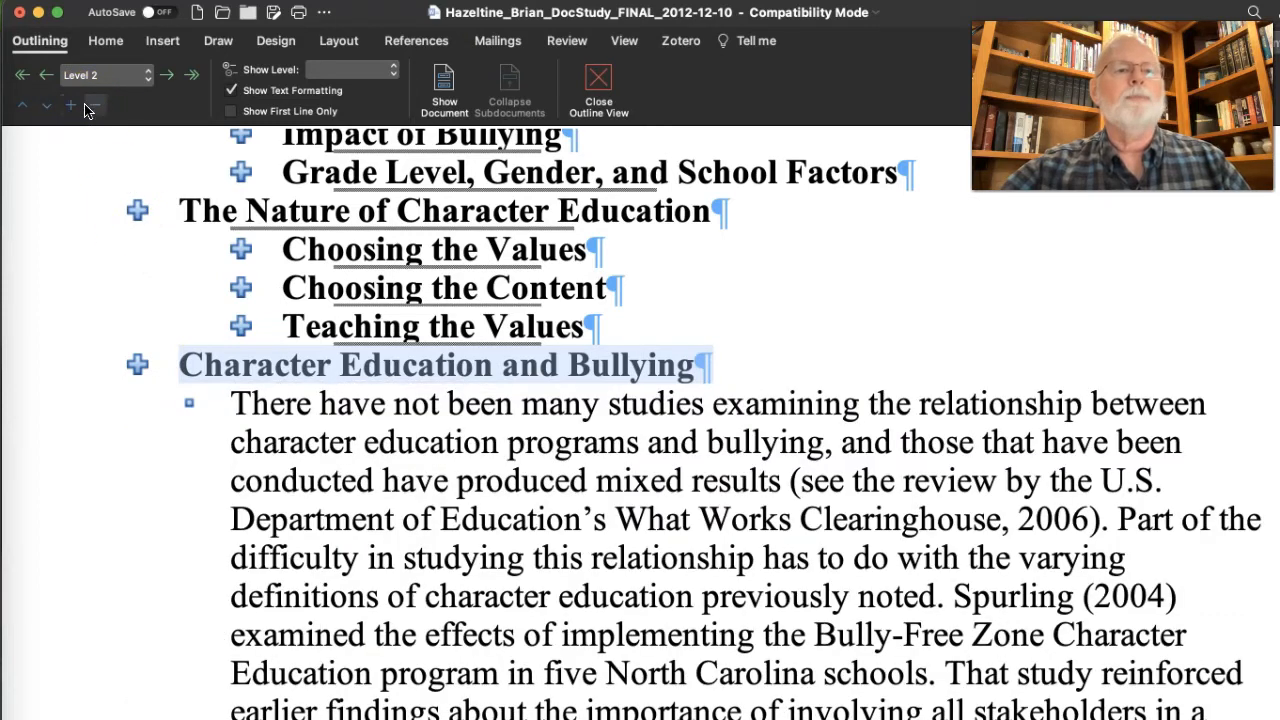
left_click(97, 105)
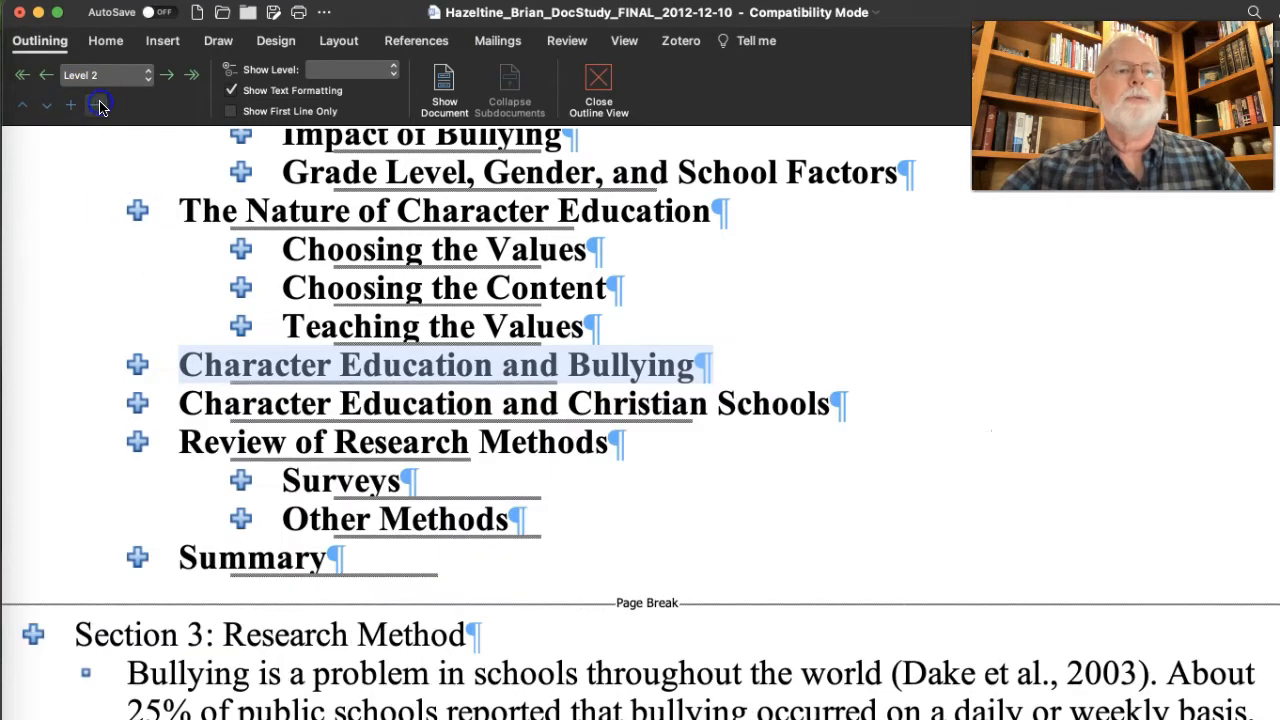
Select "The Nature of Character Education", collapse and re-expand its subheadings twice, and expand the section fully to its body text
left_click(137, 210)
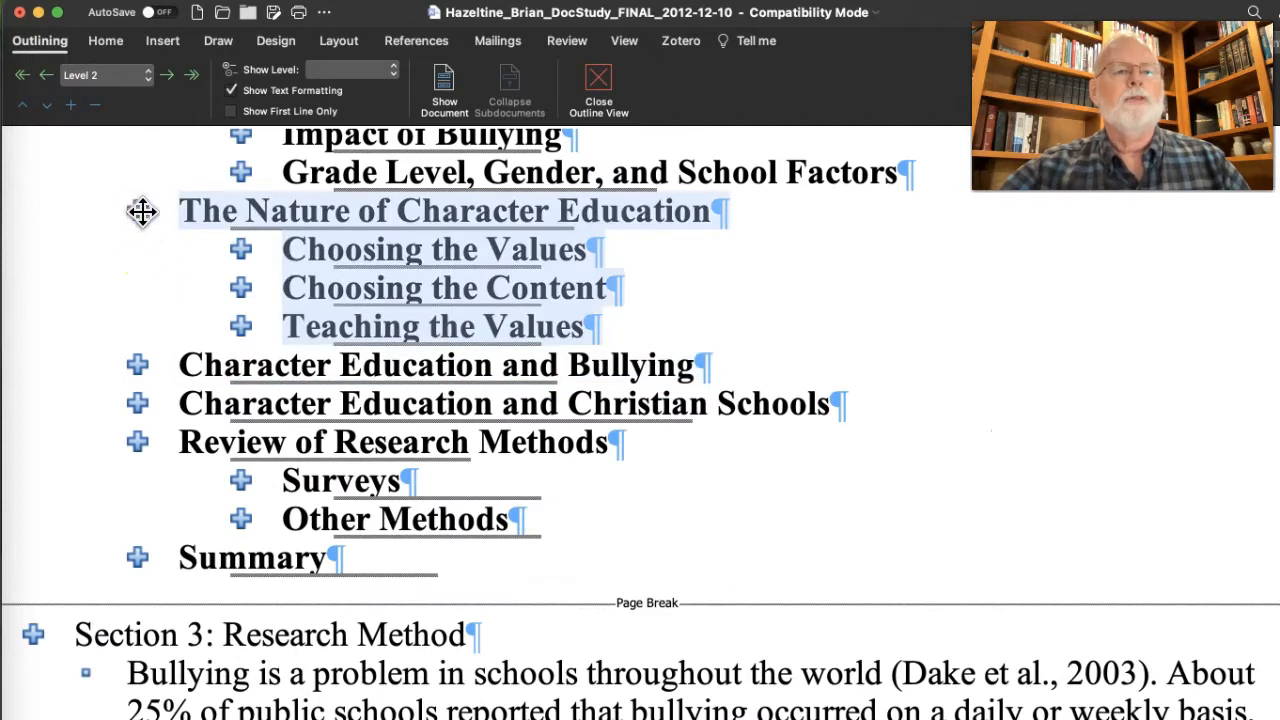
left_click(96, 107)
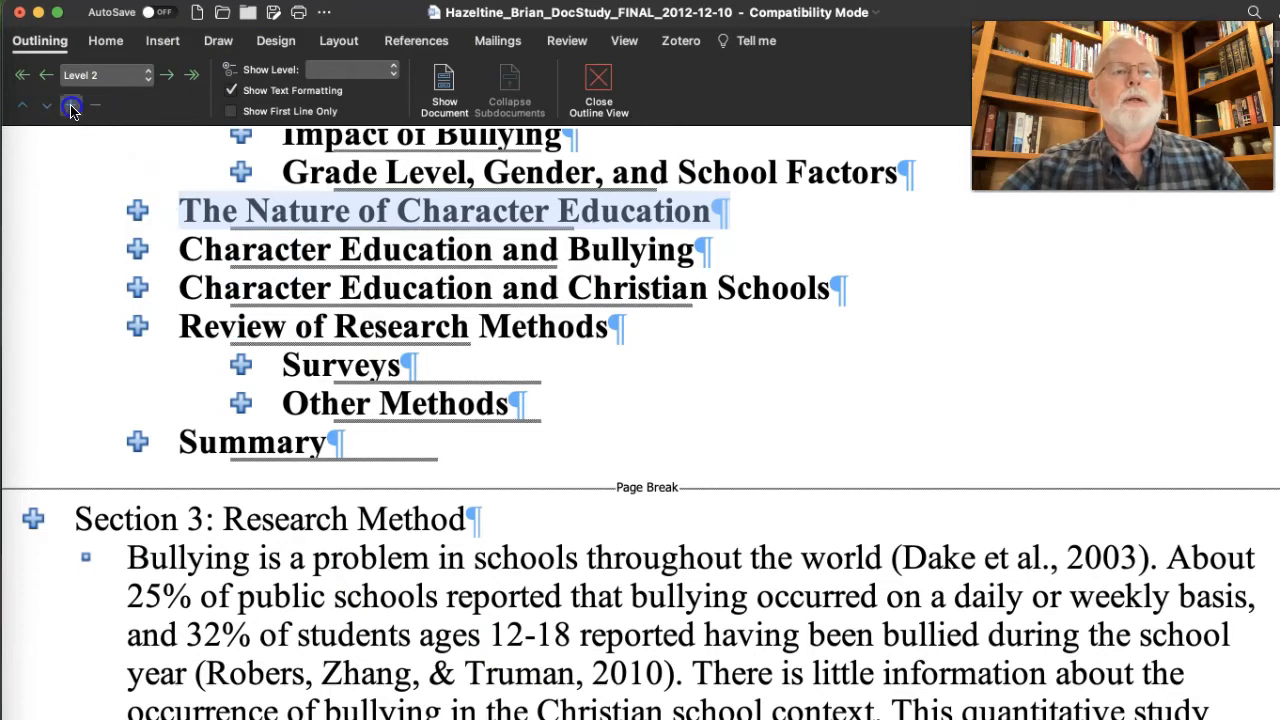
left_click(71, 107)
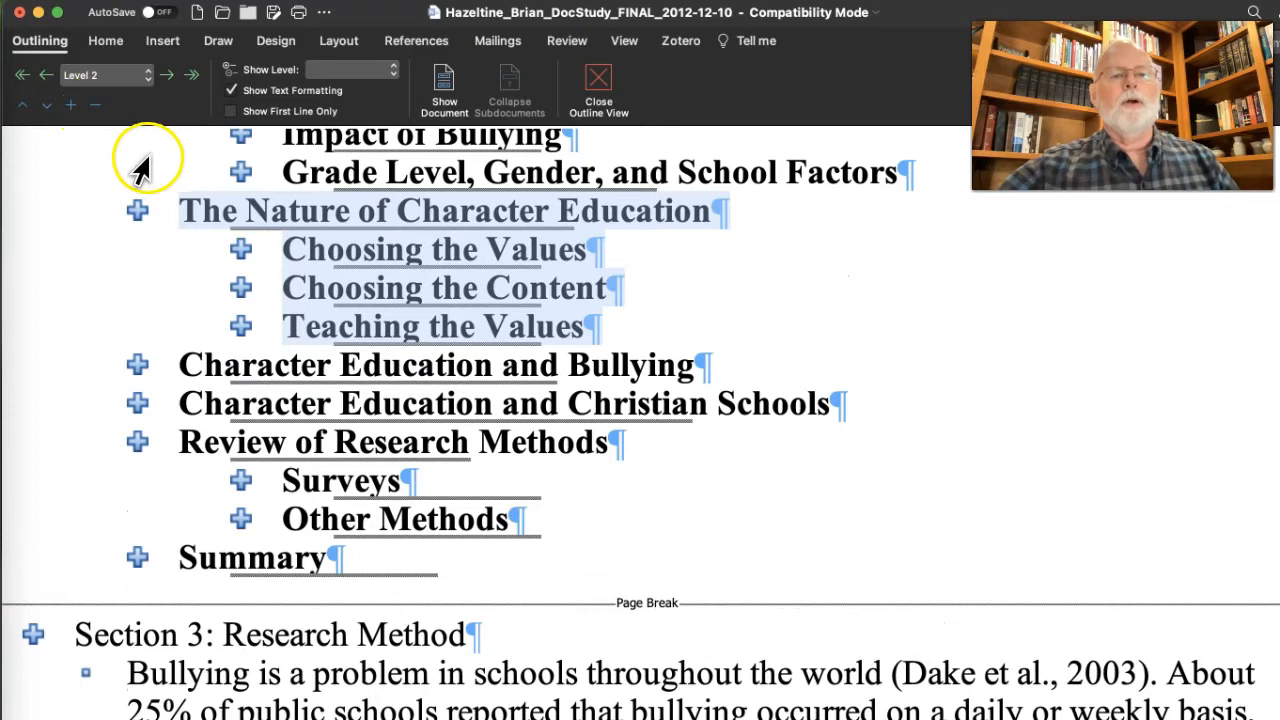
left_click(90, 105)
left_click(71, 107)
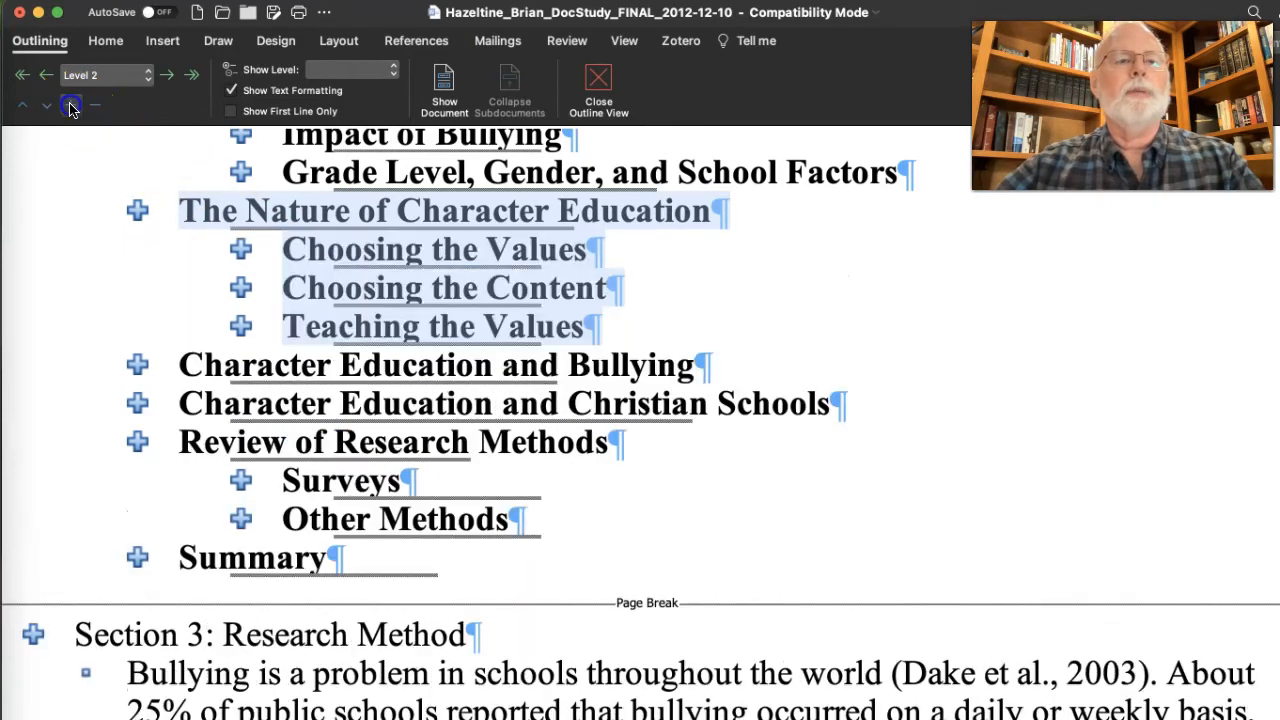
left_click(71, 107)
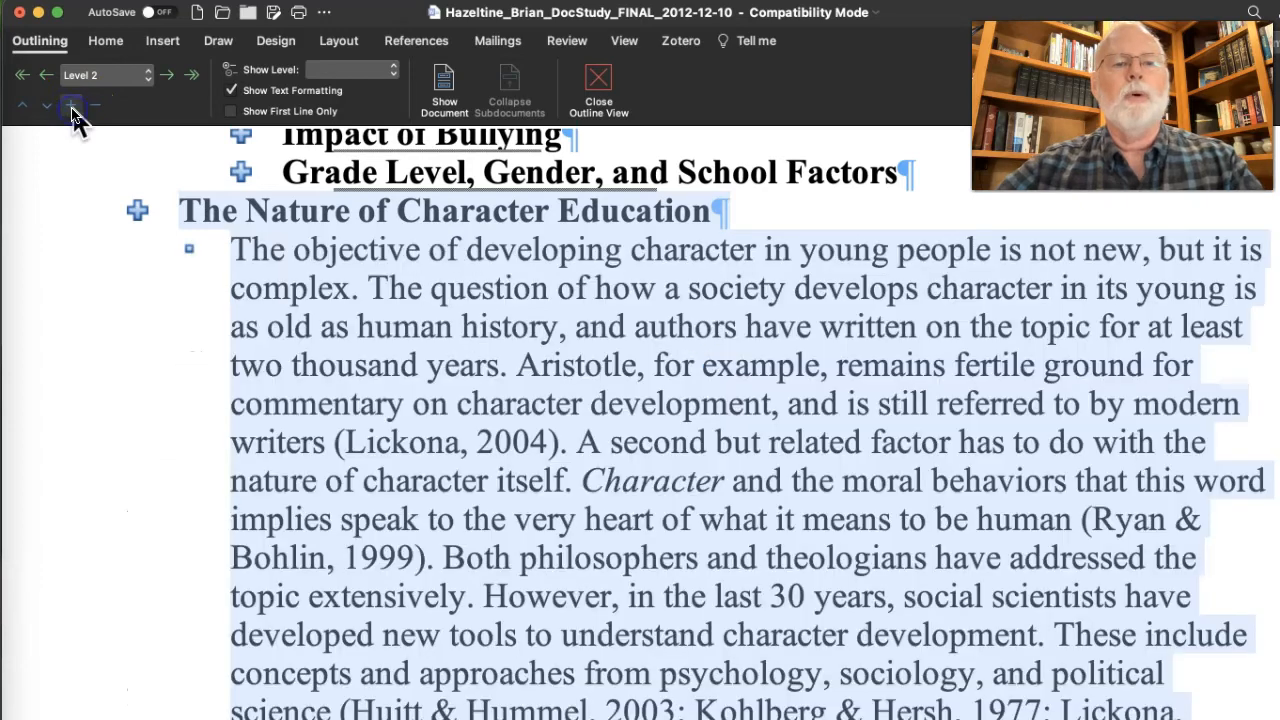
Collapse the body text under the "Choosing the Values" and "Choosing the Content" subheadings
scroll(388, 405, "down", 10)
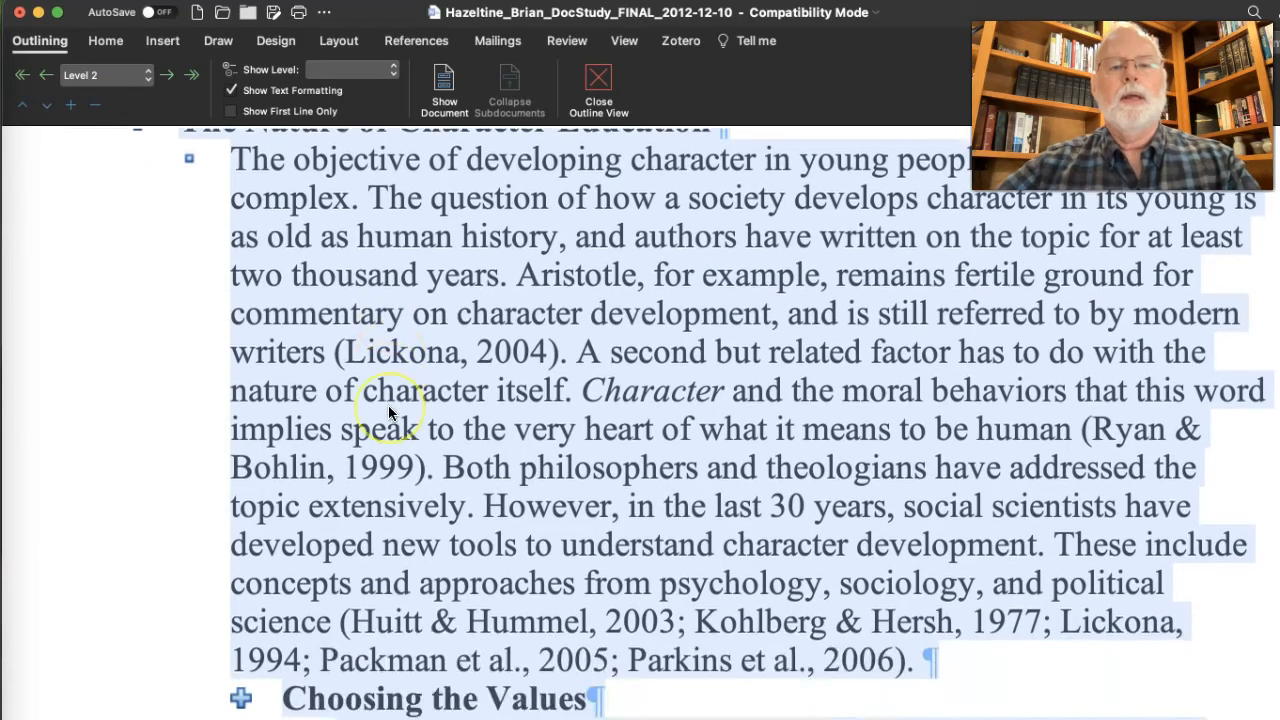
scroll(390, 418, "up", 2)
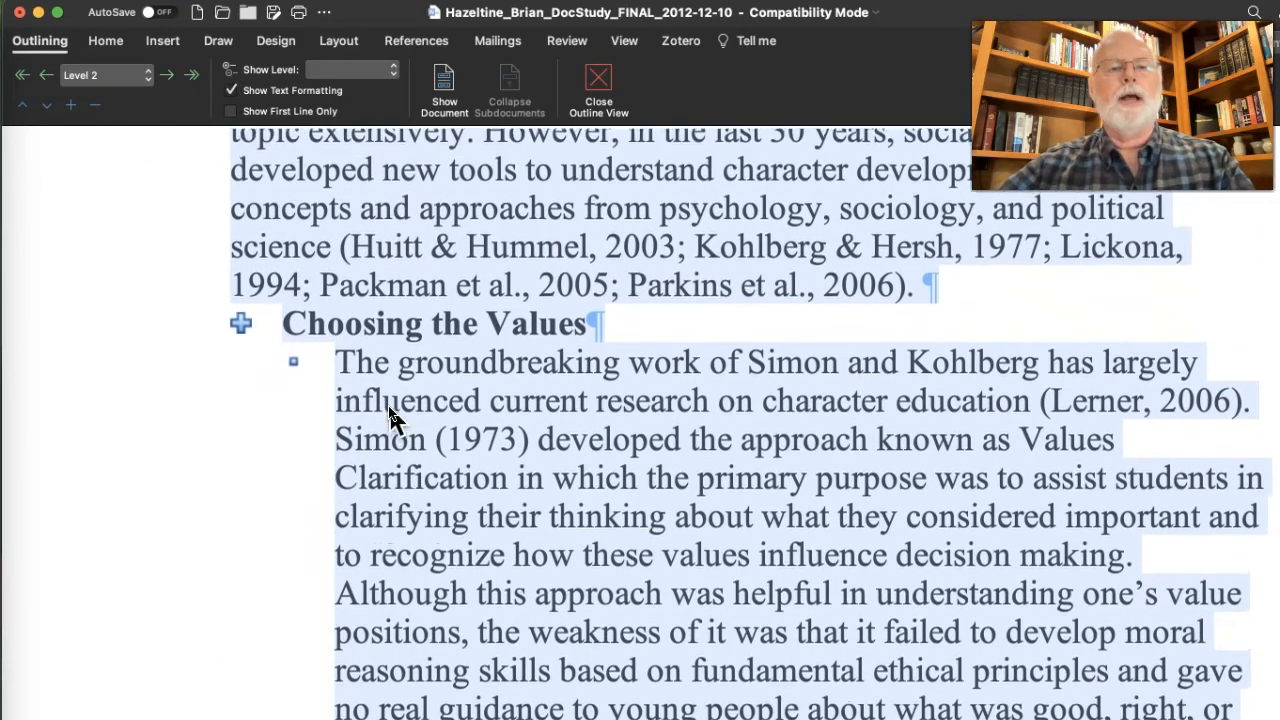
scroll(390, 415, "up", 1)
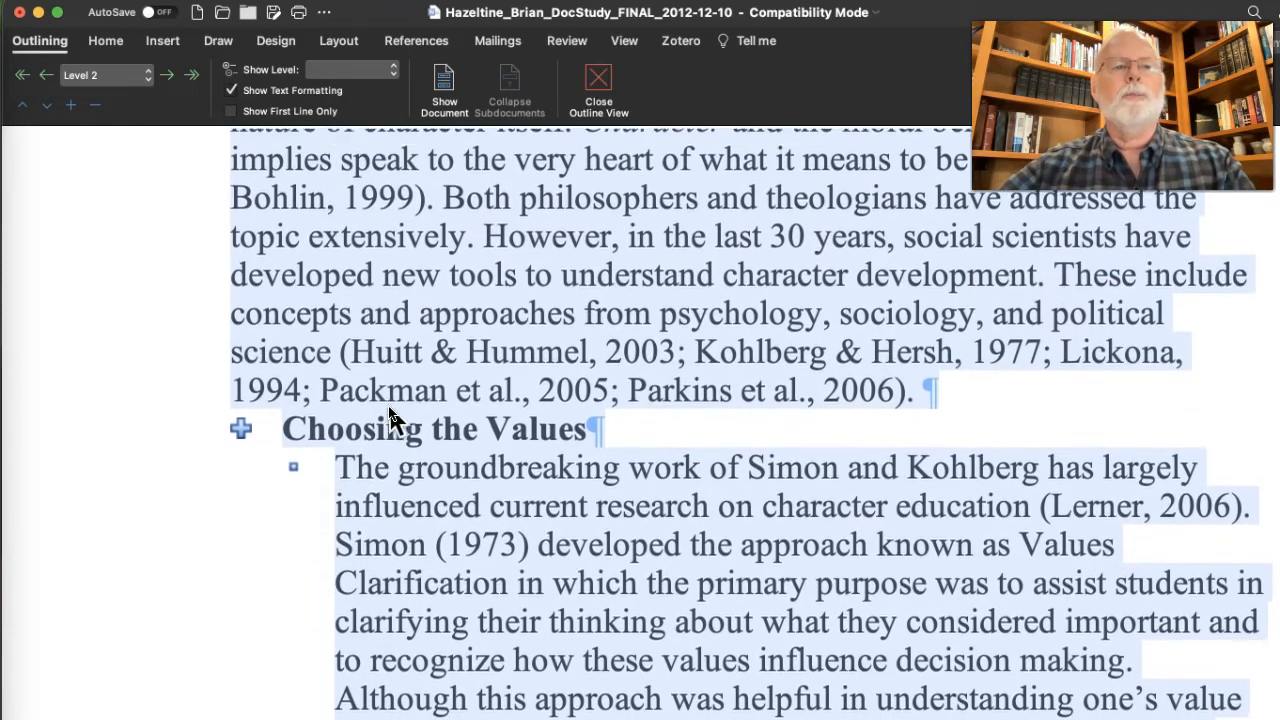
scroll(390, 415, "down", 1)
left_click(241, 385)
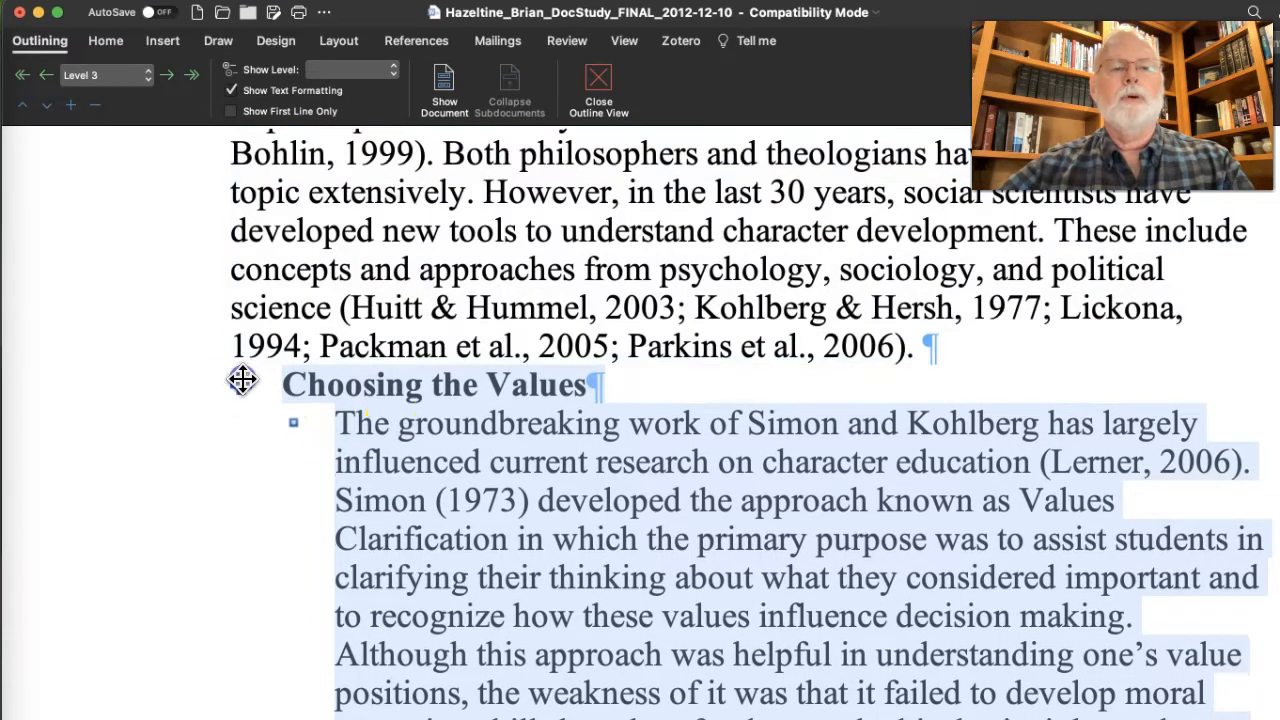
left_click(94, 106)
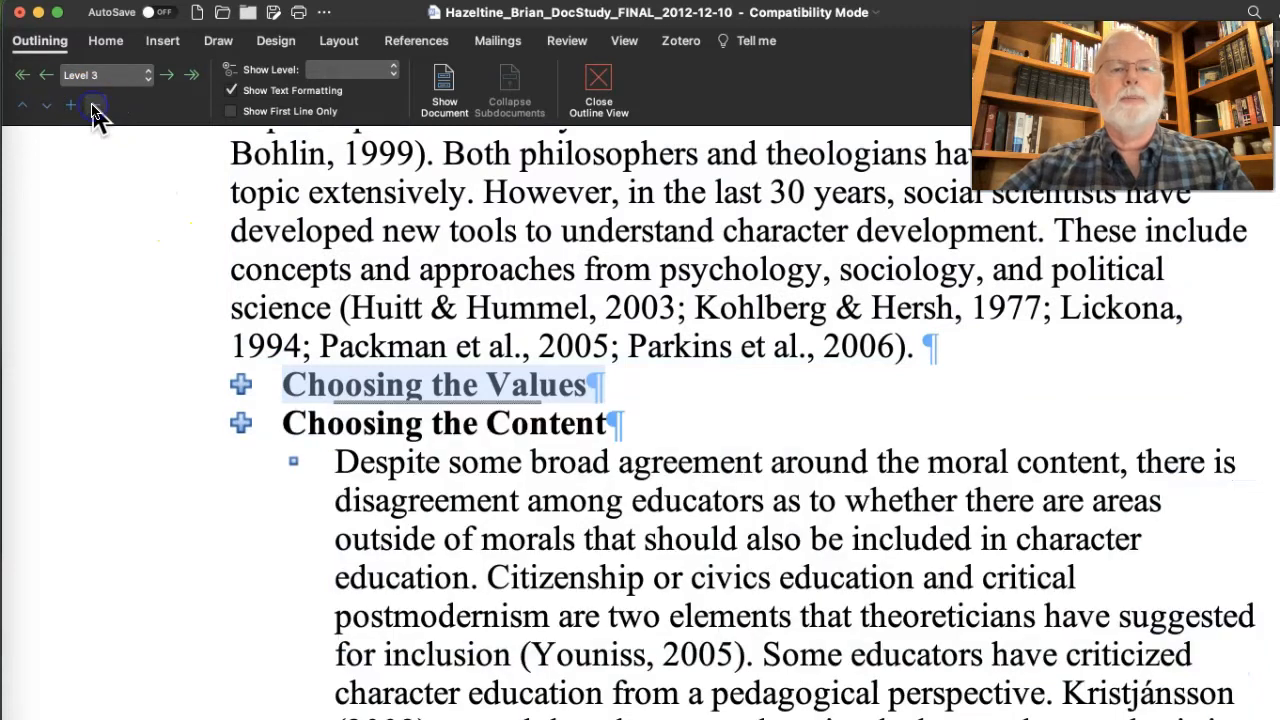
left_click(236, 423)
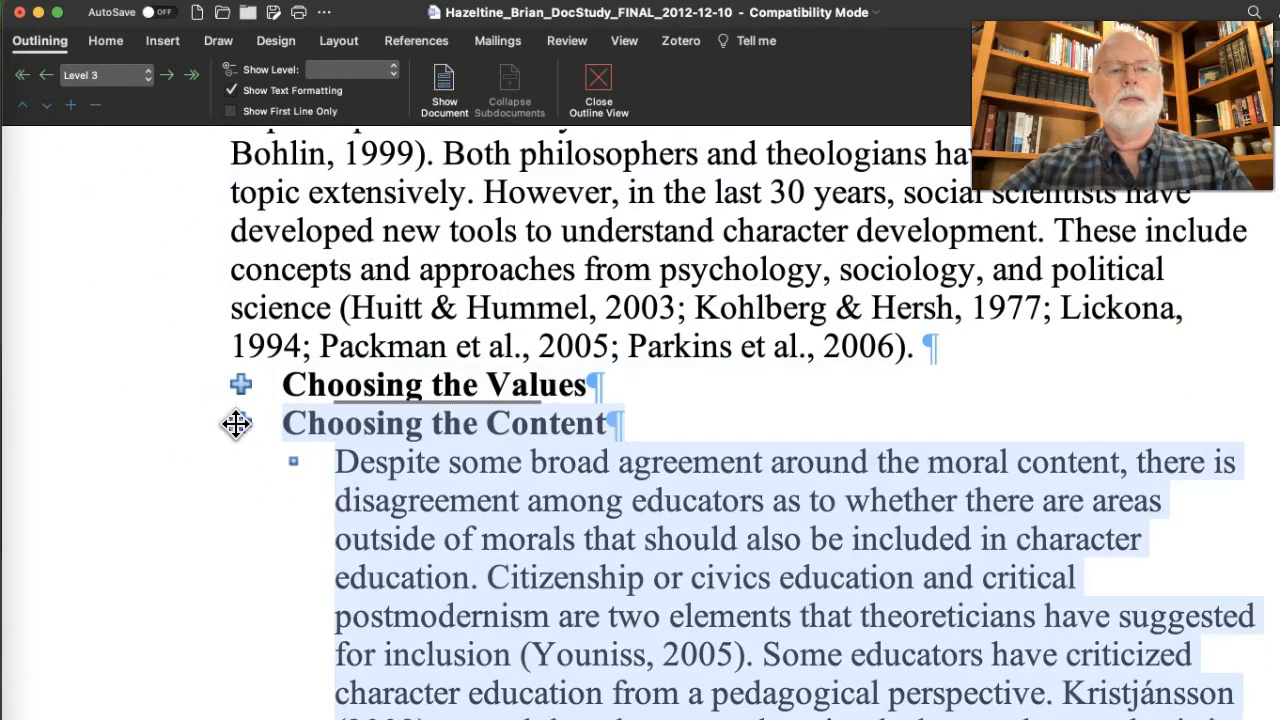
left_click(96, 107)
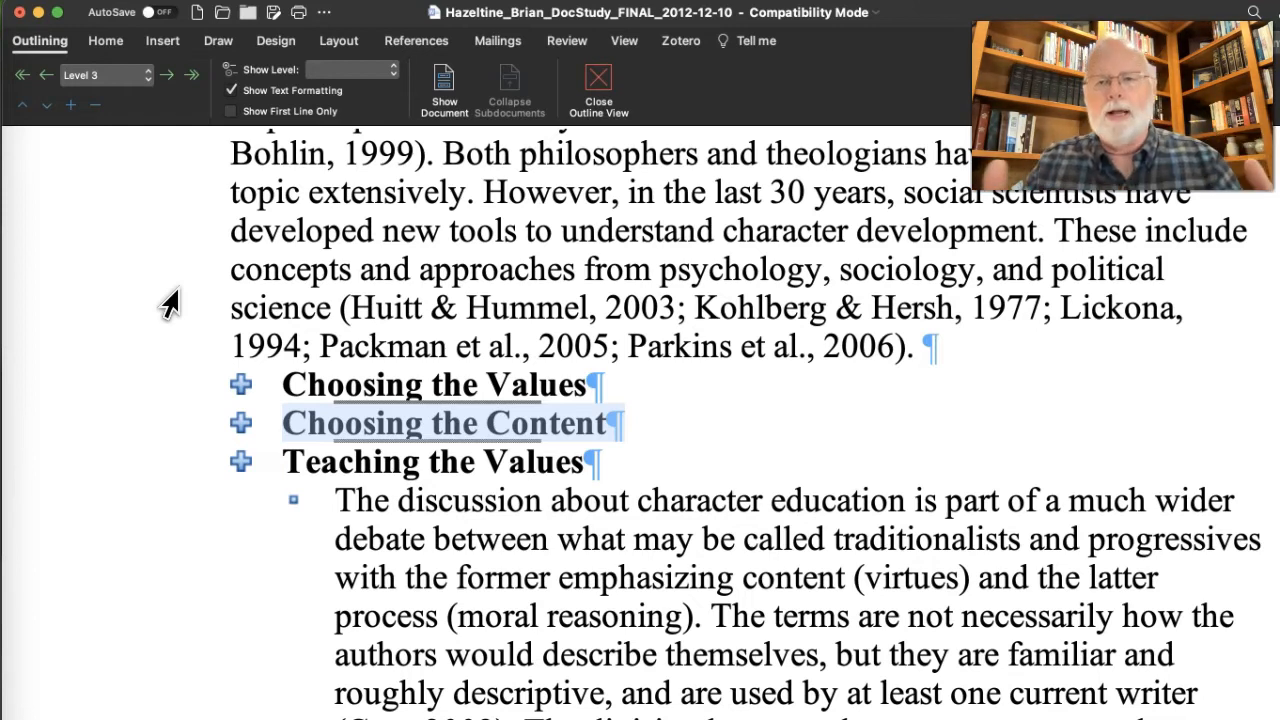
Collapse the body text of the "Abstract" section near the front of the document
scroll(170, 302, "up", 10)
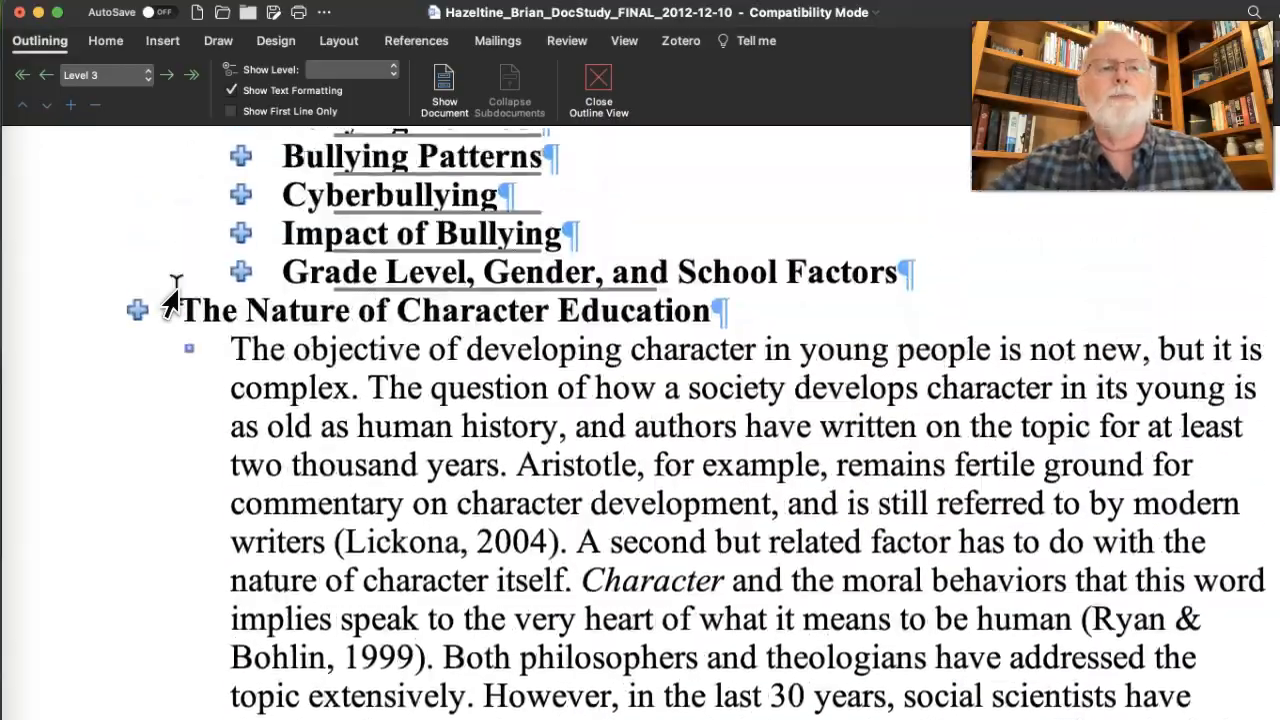
scroll(170, 302, "up", 15)
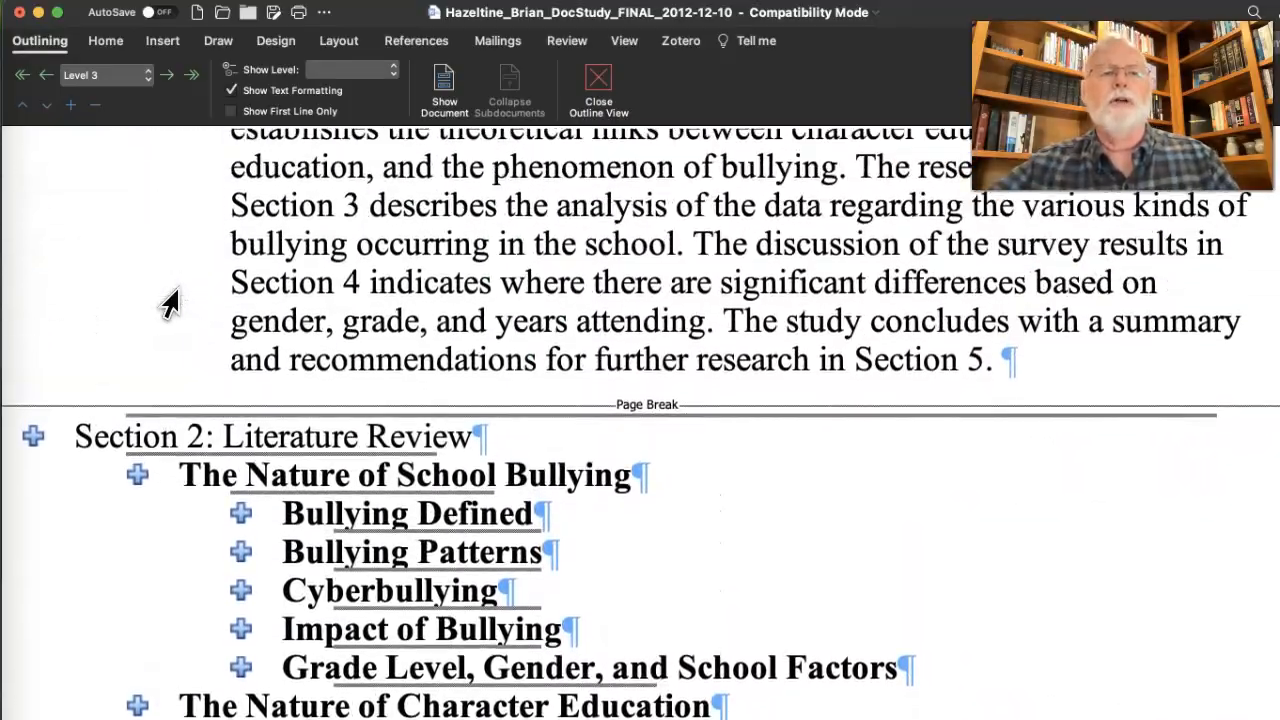
scroll(170, 302, "down", 10)
scroll(170, 302, "up", 6)
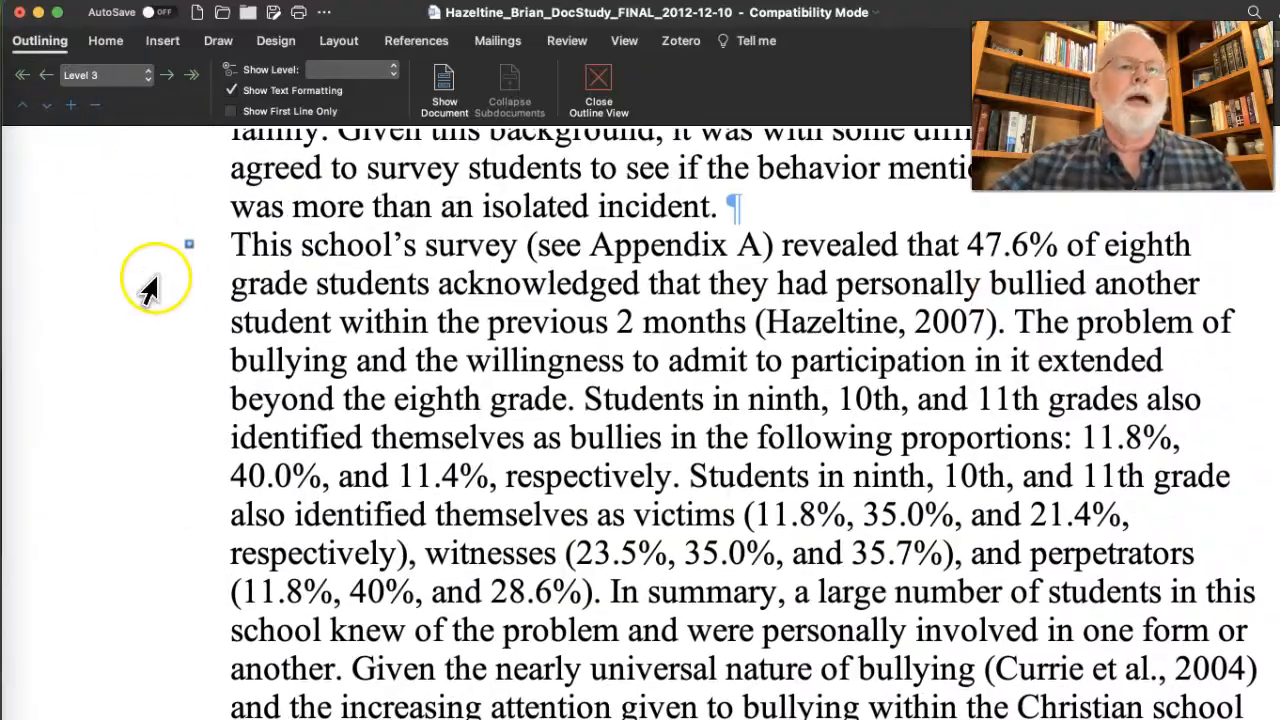
scroll(143, 277, "up", 20)
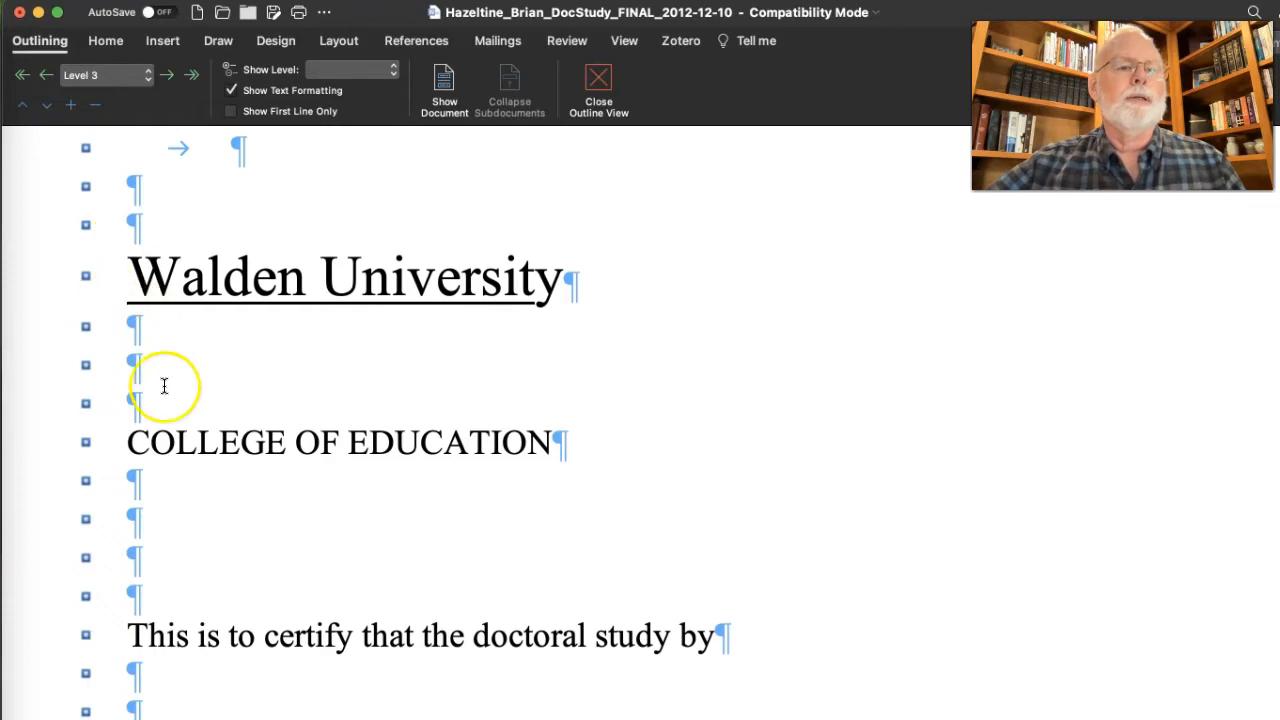
scroll(164, 386, "down", 20)
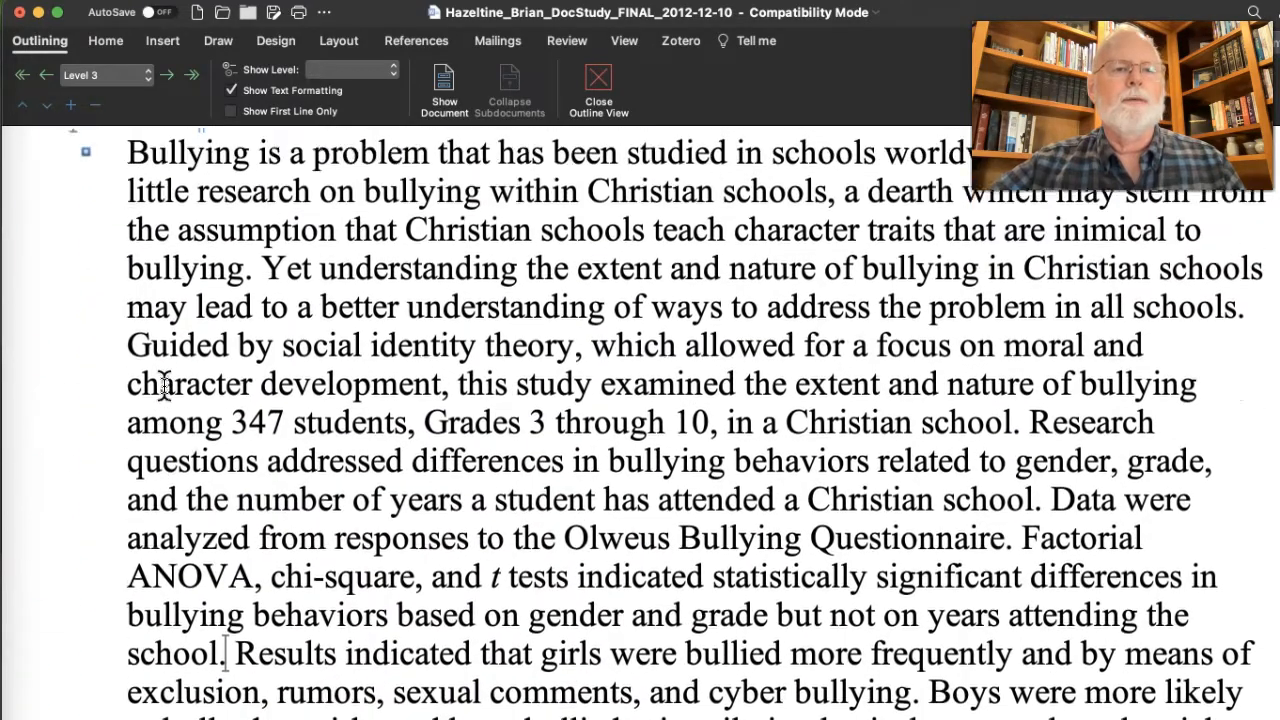
scroll(164, 386, "up", 2)
left_click(35, 228)
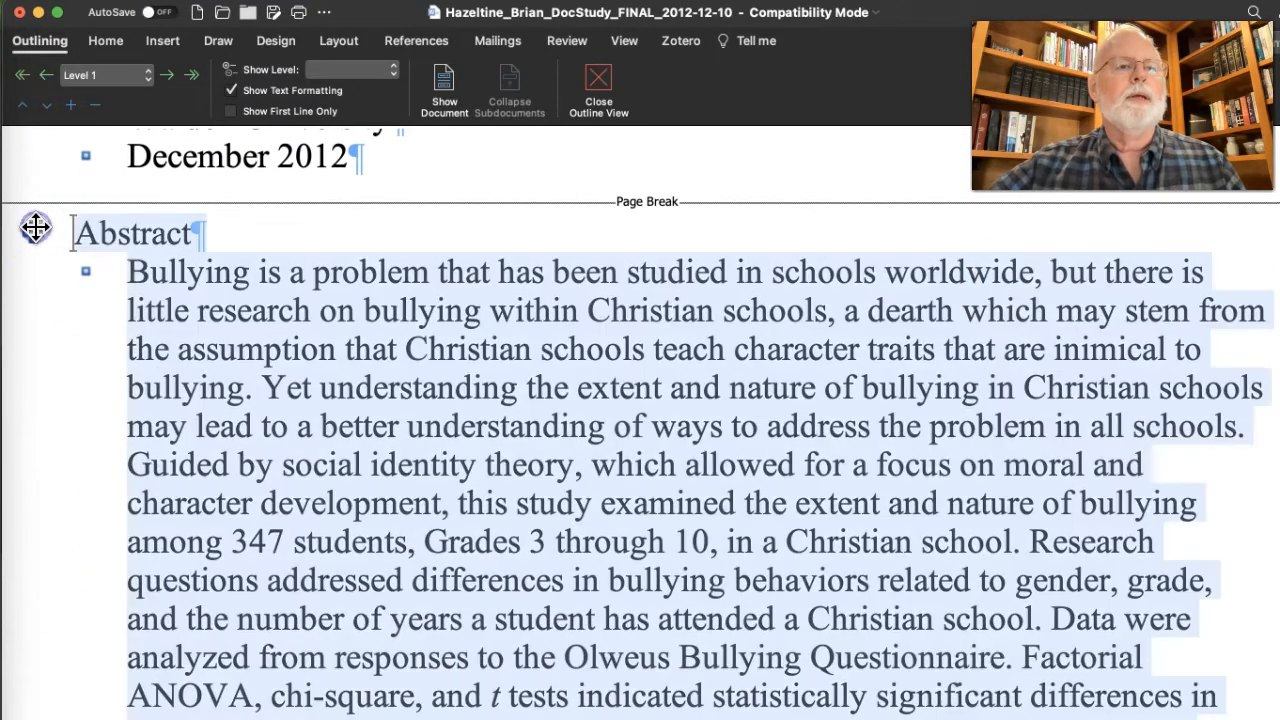
left_click(94, 105)
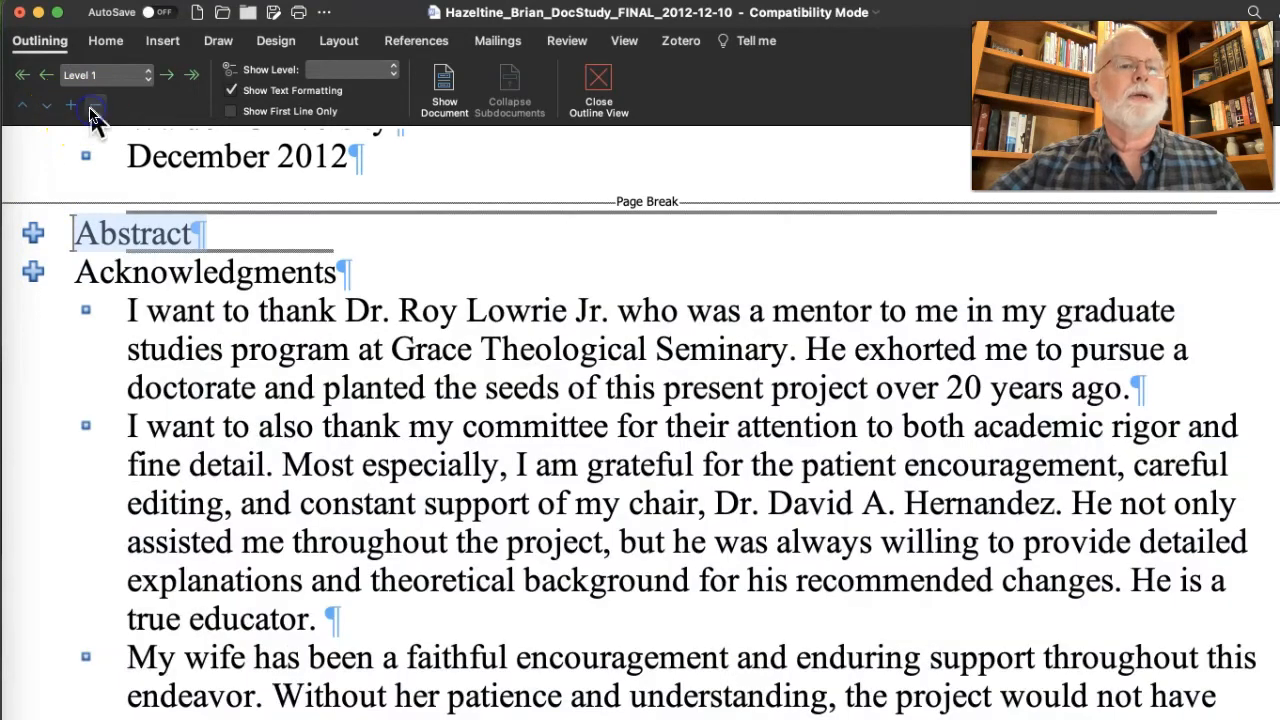
Select the "Acknowledgments" section together with its body text in order to collapse it
left_click(37, 268)
left_click_drag(38, 268, 91, 108)
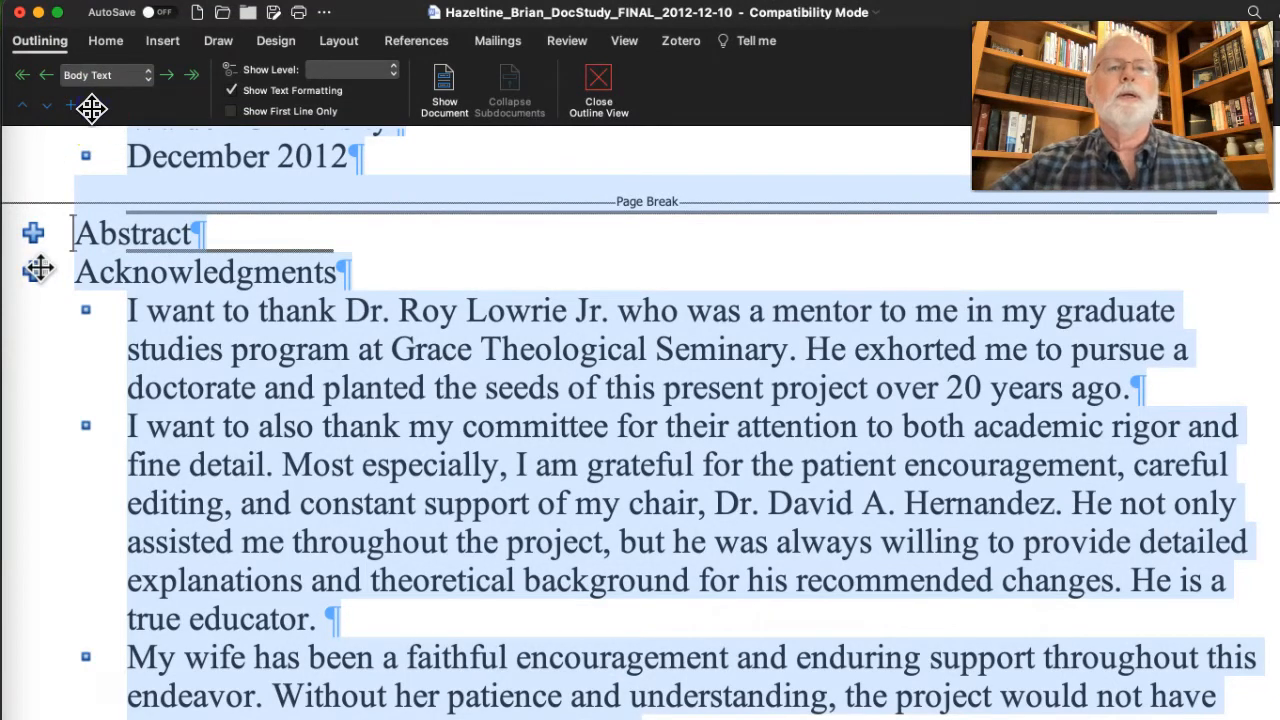